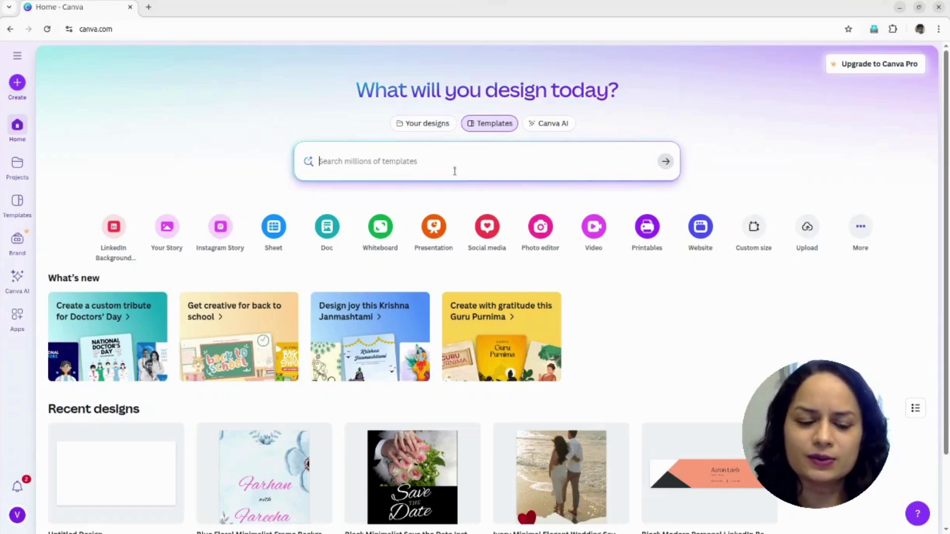
Search the templates for "youtube thumbnail" and create a blank YouTube Thumbnail design.
{"action": "type", "text": "yout"}
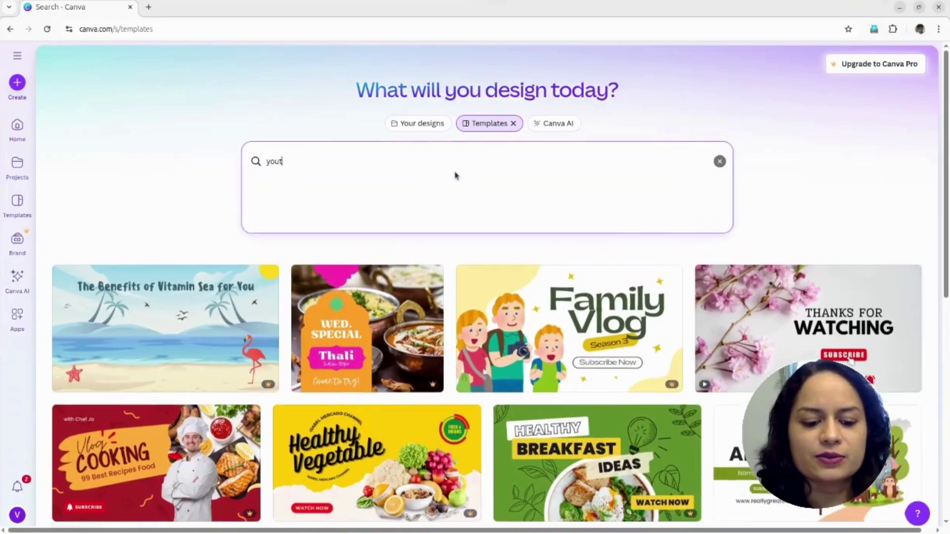
{"action": "type", "text": "ube thumb"}
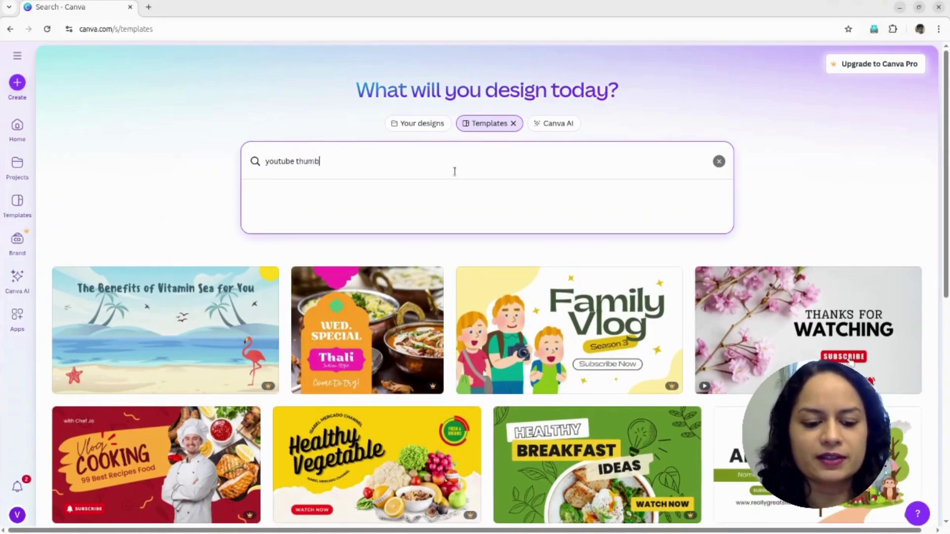
{"action": "type", "text": "nail"}
{"action": "key", "text": "Return"}
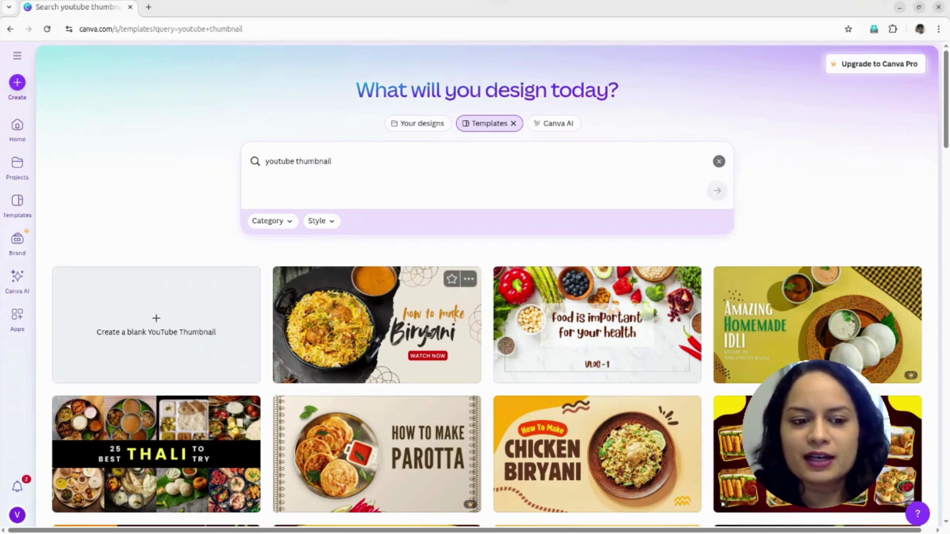
{"action": "left_click", "coordinate": [165, 331]}
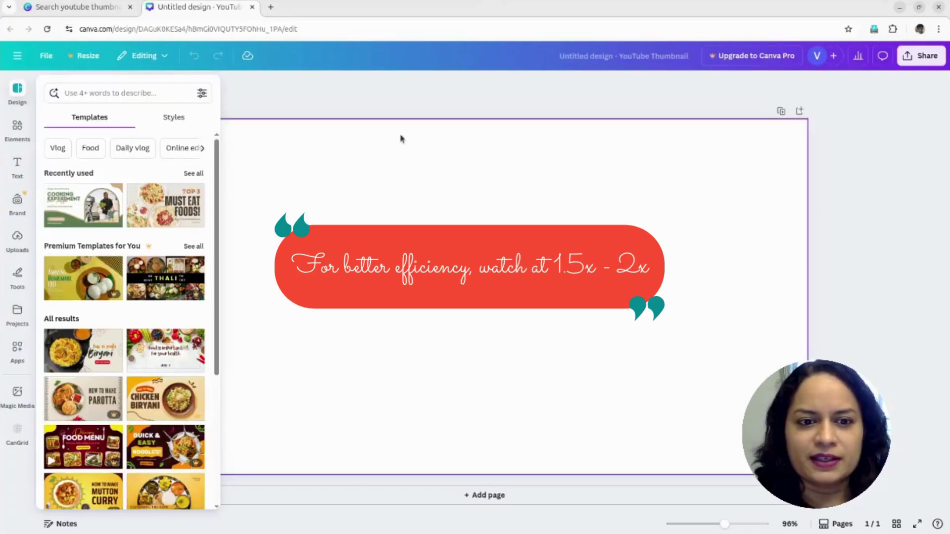
{"action": "left_click", "coordinate": [387, 106]}
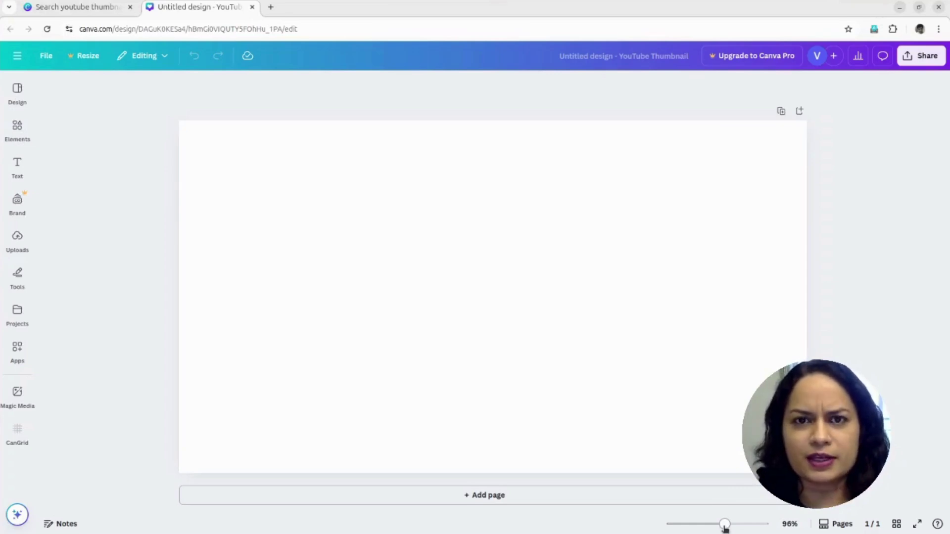
{"action": "left_click_drag", "start_coordinate": [725, 528], "coordinate": [719, 525]}
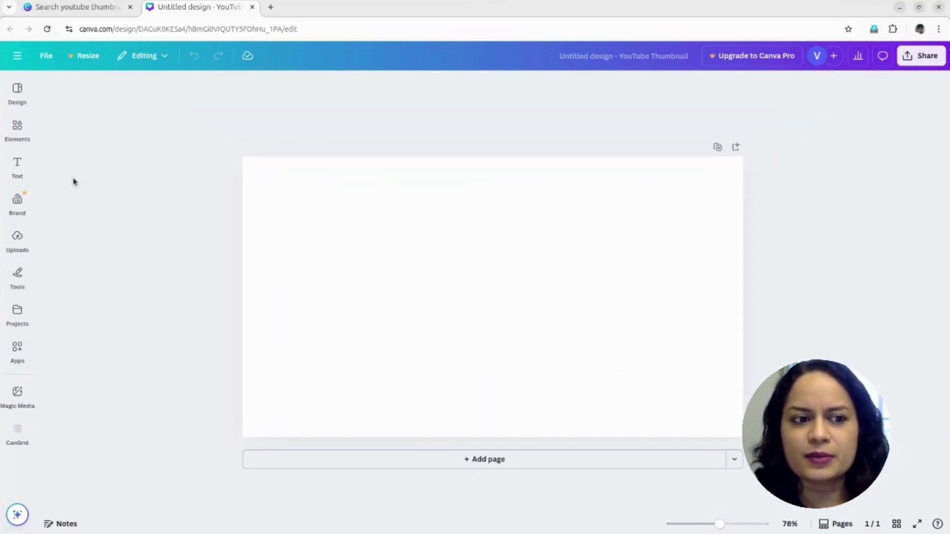
{"action": "left_click", "coordinate": [16, 123]}
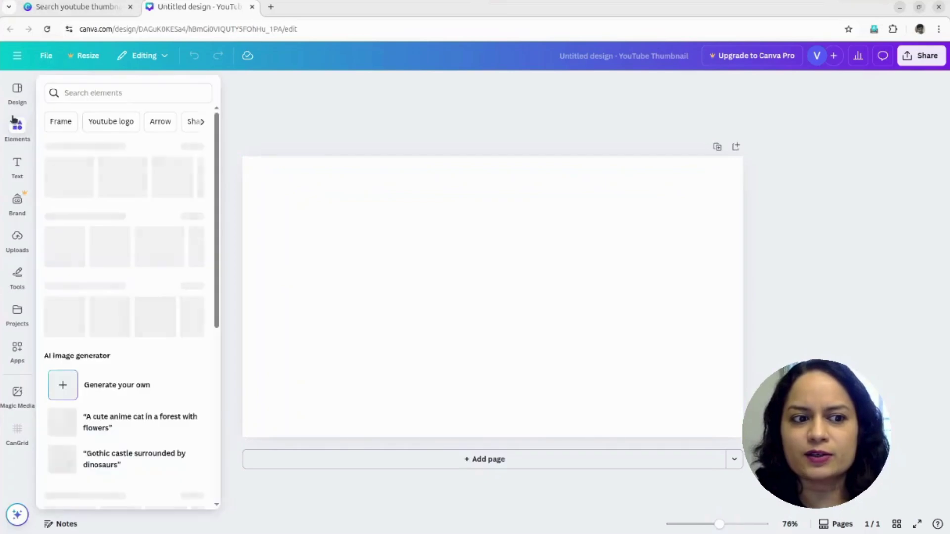
{"action": "left_click", "coordinate": [225, 222]}
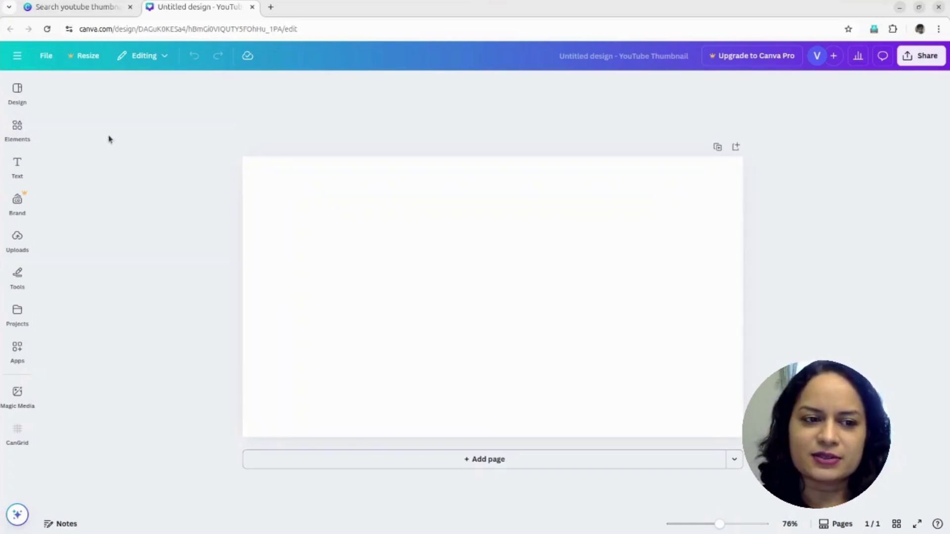
{"action": "left_click", "coordinate": [20, 94]}
{"action": "left_click", "coordinate": [19, 94]}
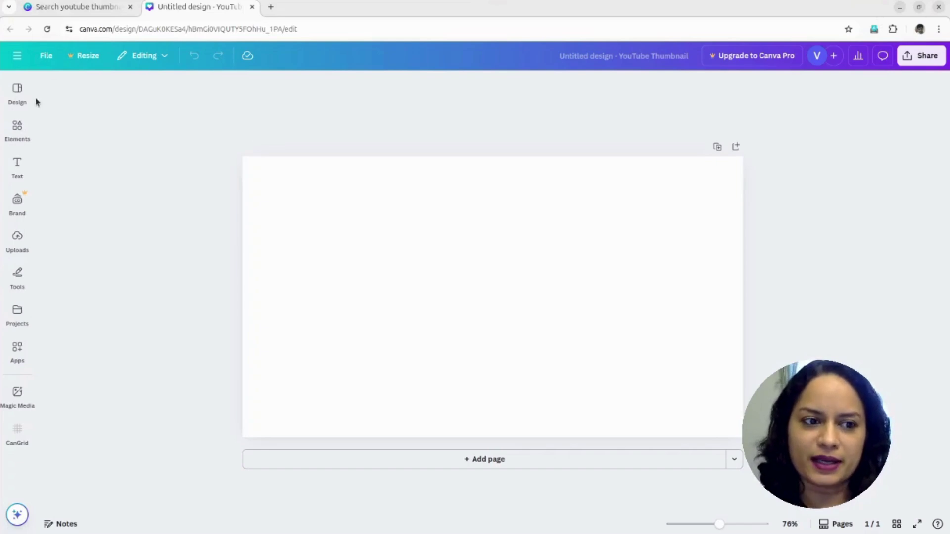
Search the design templates for "vlogger" and apply the green and brown "Cooking Experiment" food vlogger template to the blank page.
{"action": "left_click", "coordinate": [18, 99]}
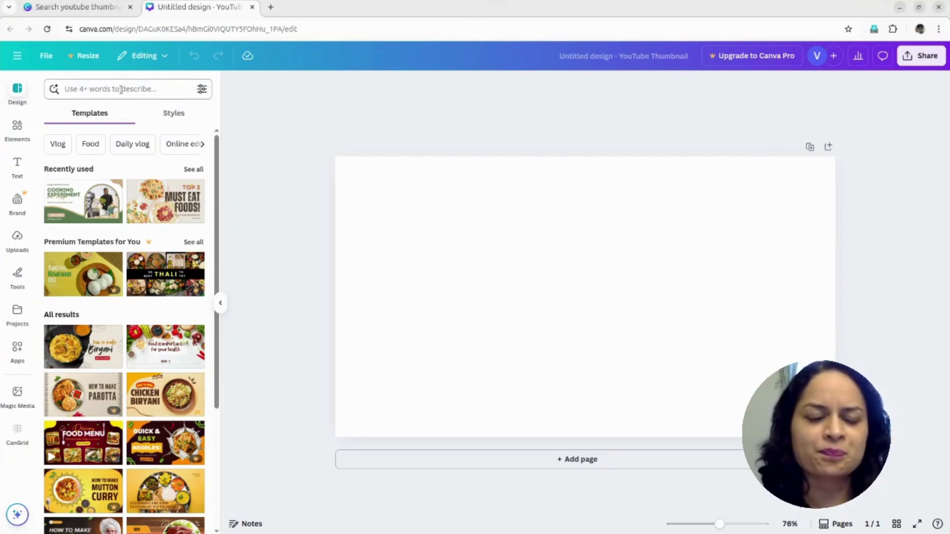
{"action": "left_click", "coordinate": [121, 90]}
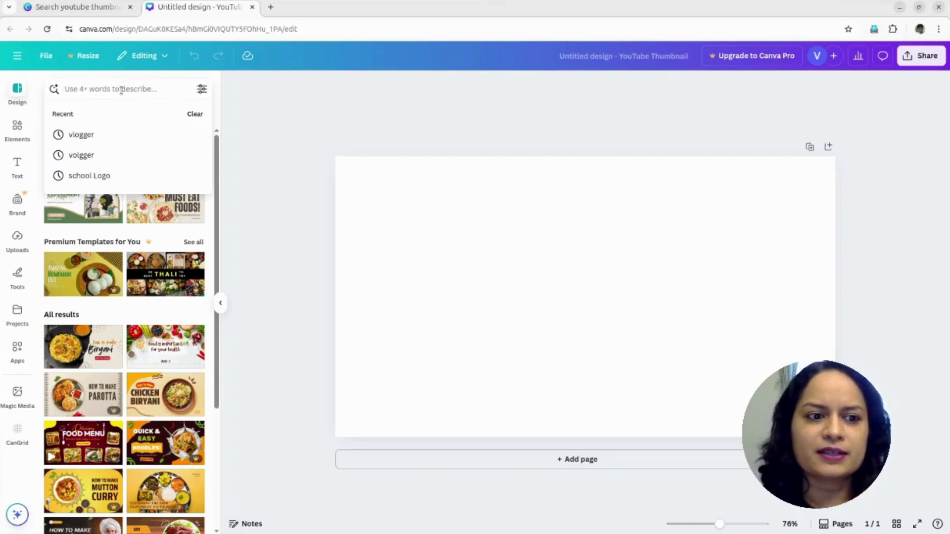
{"action": "left_click", "coordinate": [90, 141]}
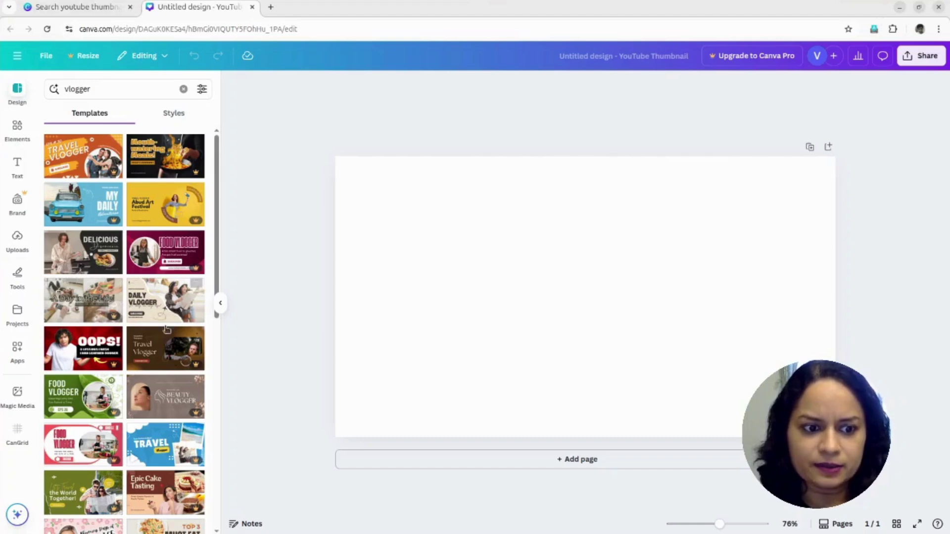
{"action": "scroll", "coordinate": [166, 329], "scroll_direction": "down", "scroll_amount": 4}
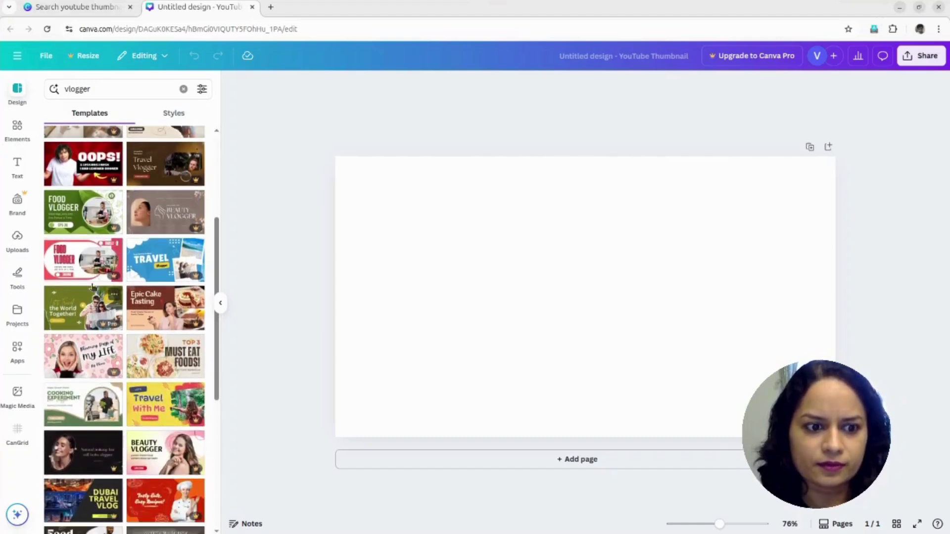
{"action": "scroll", "coordinate": [97, 323], "scroll_direction": "down", "scroll_amount": 1}
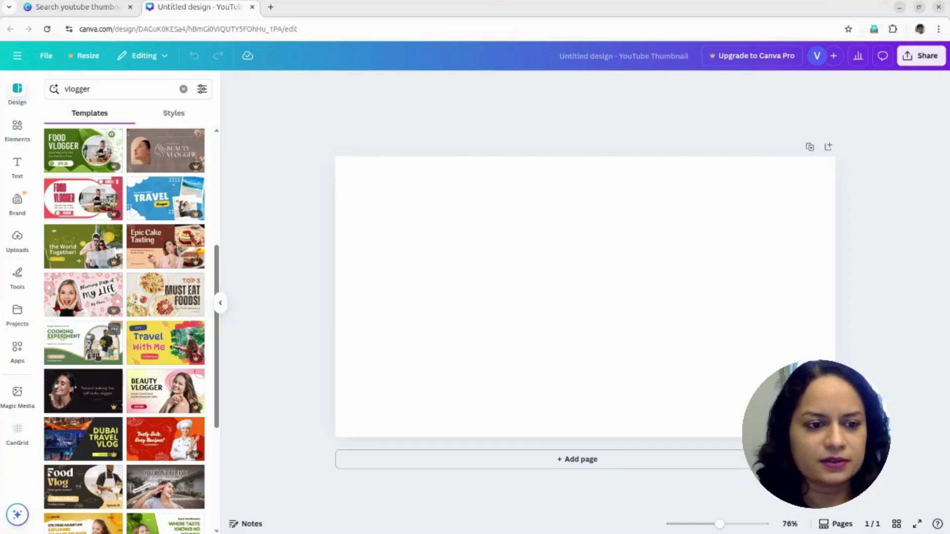
{"action": "left_click", "coordinate": [97, 356]}
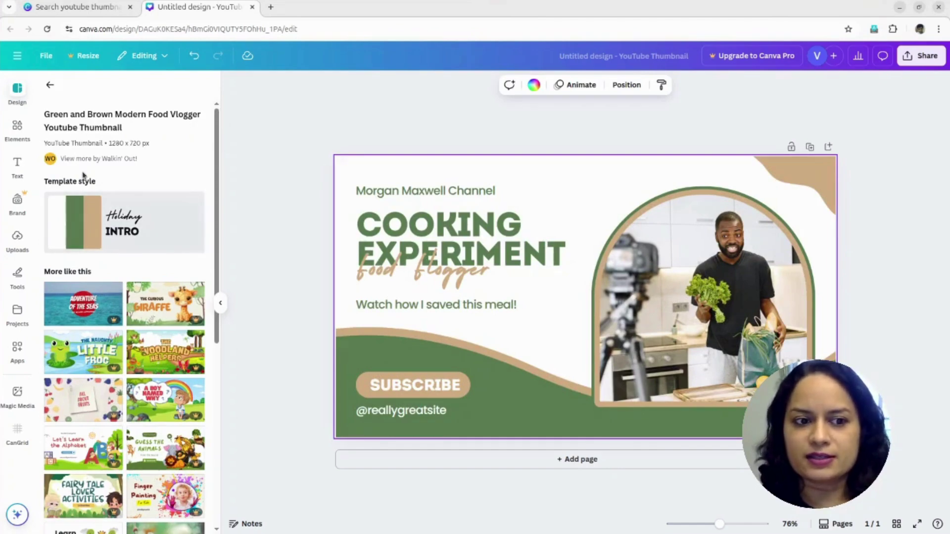
{"action": "left_click", "coordinate": [52, 85]}
{"action": "left_click", "coordinate": [492, 155]}
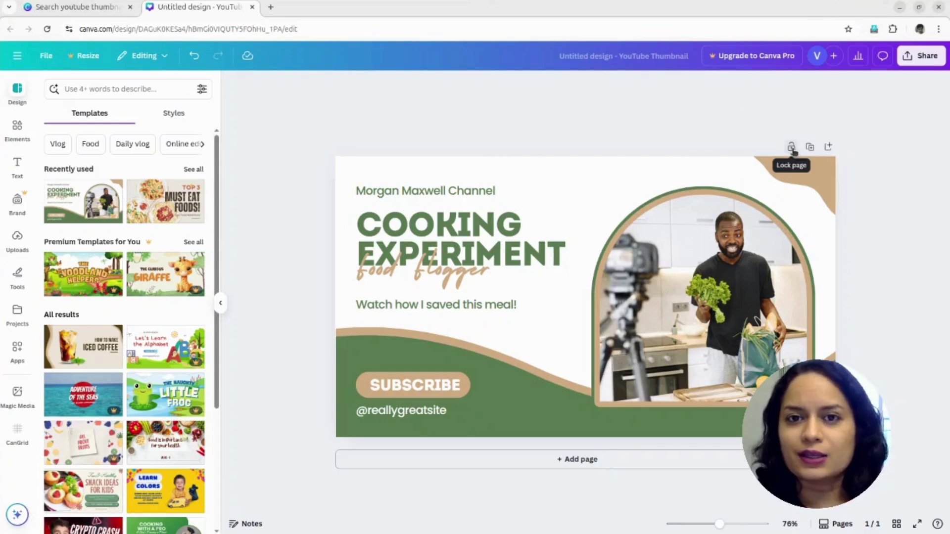
Lock the page, try selecting its photo, heading and green wave, and unlock the page again.
{"action": "left_click", "coordinate": [792, 148]}
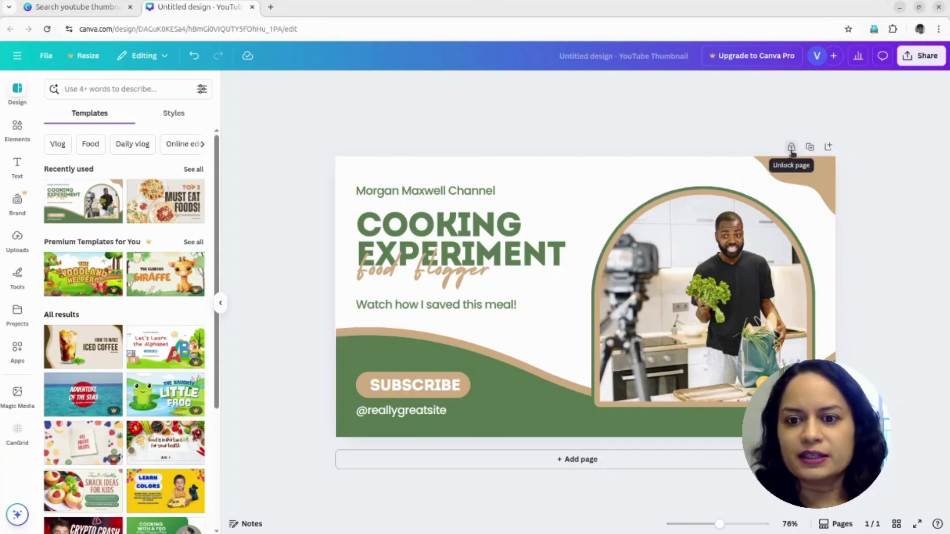
{"action": "left_click", "coordinate": [692, 287]}
{"action": "left_click", "coordinate": [426, 255]}
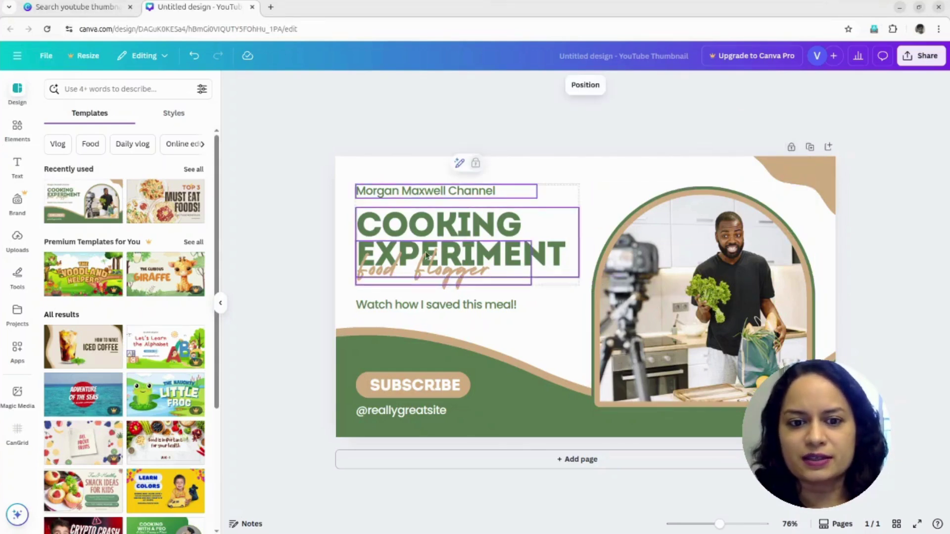
{"action": "left_click", "coordinate": [558, 324]}
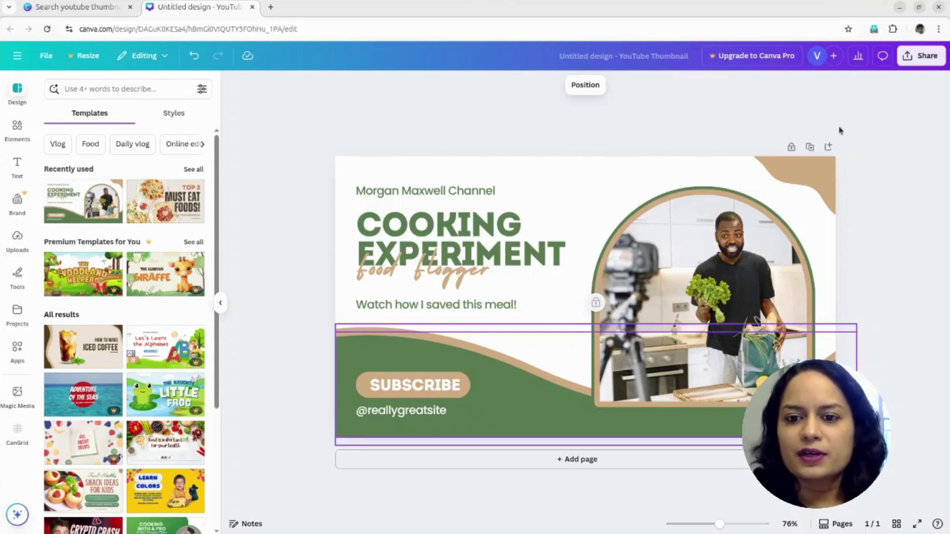
{"action": "left_click", "coordinate": [792, 147]}
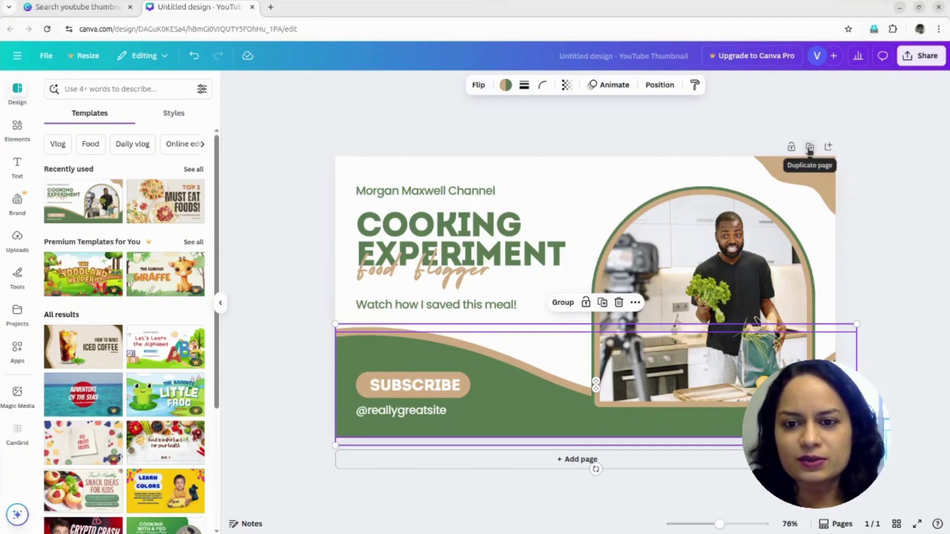
Duplicate the thumbnail page and add a blank page after the copy.
{"action": "left_click", "coordinate": [809, 148]}
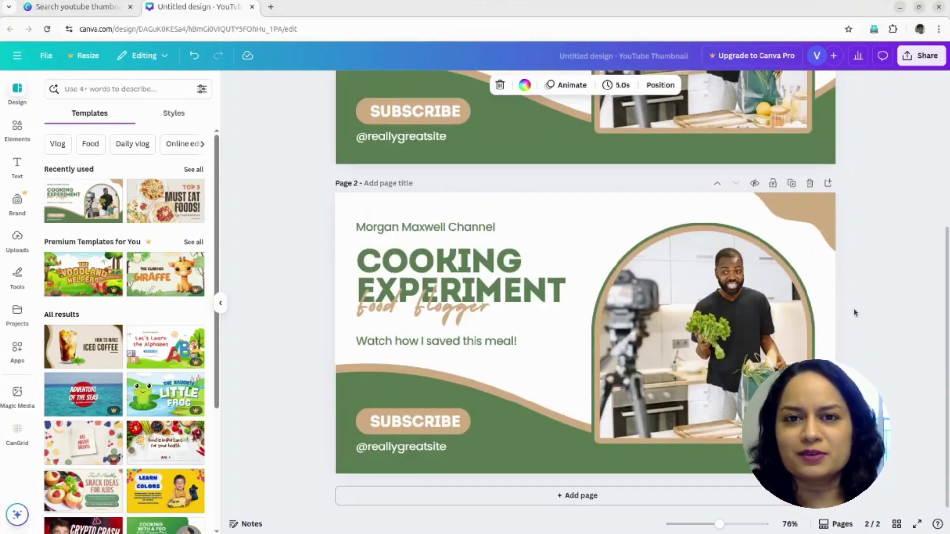
{"action": "left_click", "coordinate": [829, 184]}
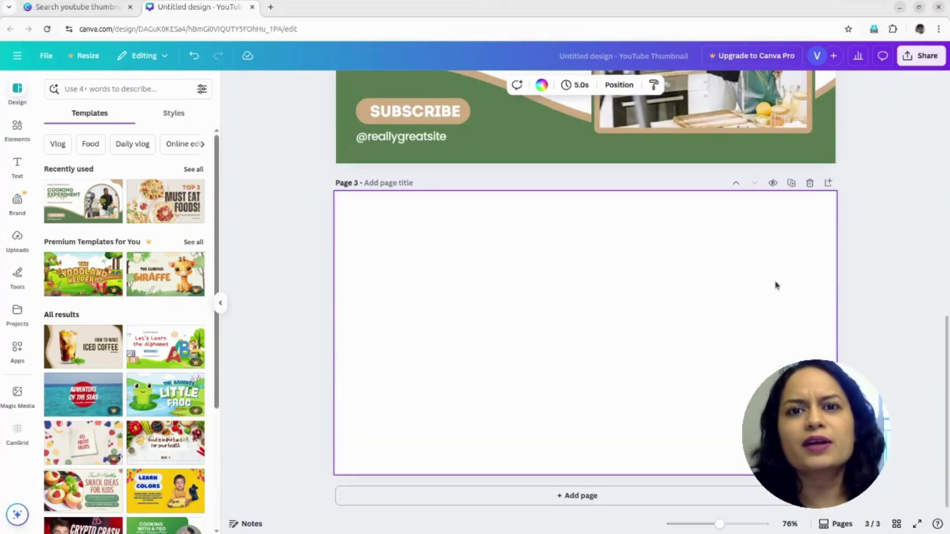
{"action": "scroll", "coordinate": [775, 285], "scroll_direction": "up", "scroll_amount": 4}
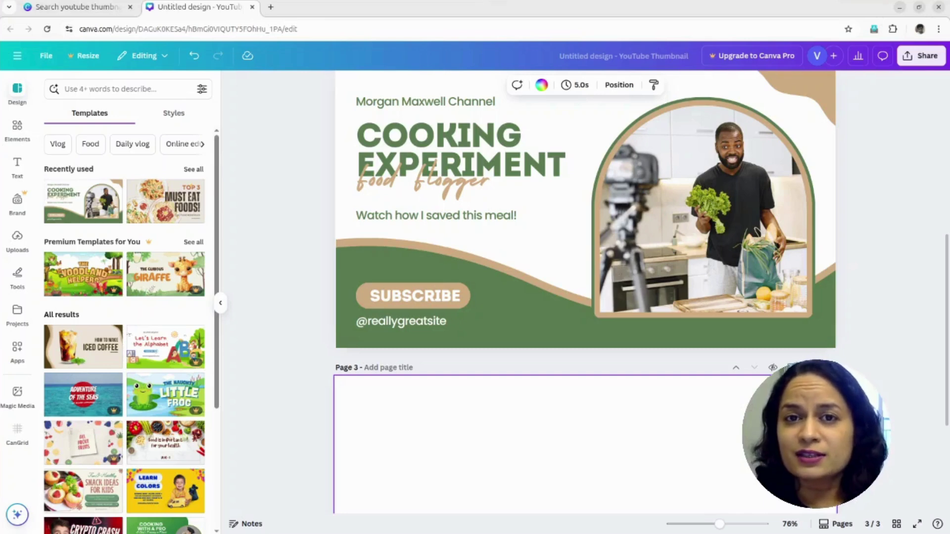
{"action": "scroll", "coordinate": [664, 430], "scroll_direction": "down", "scroll_amount": 4}
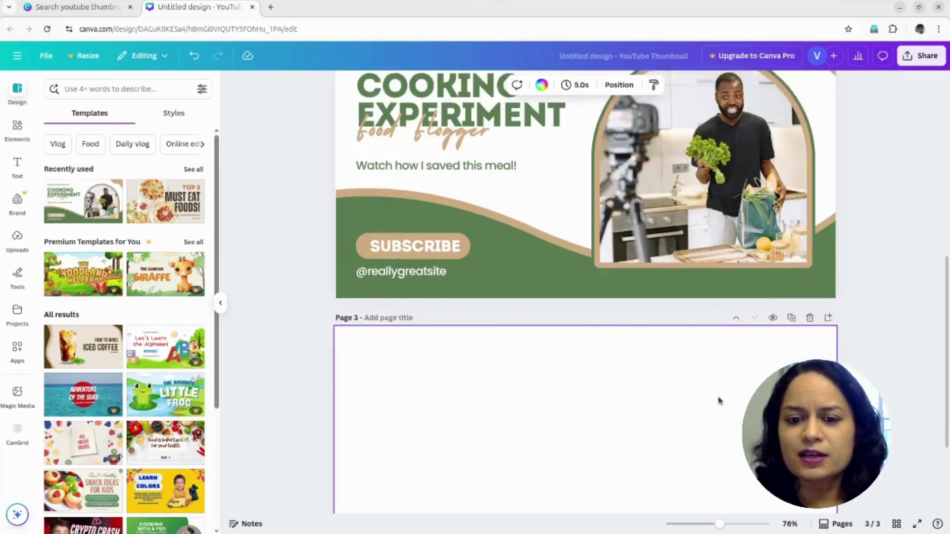
{"action": "left_click", "coordinate": [541, 85]}
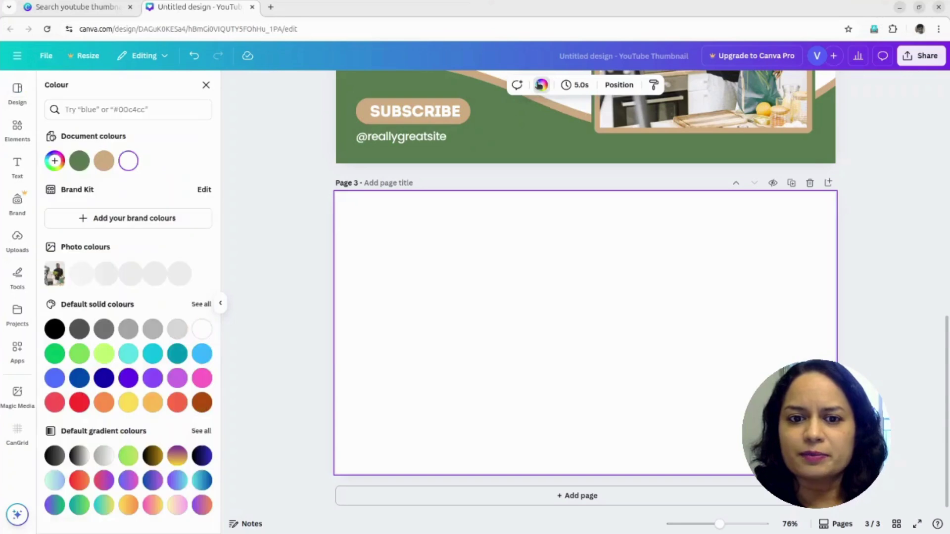
{"action": "left_click", "coordinate": [56, 162]}
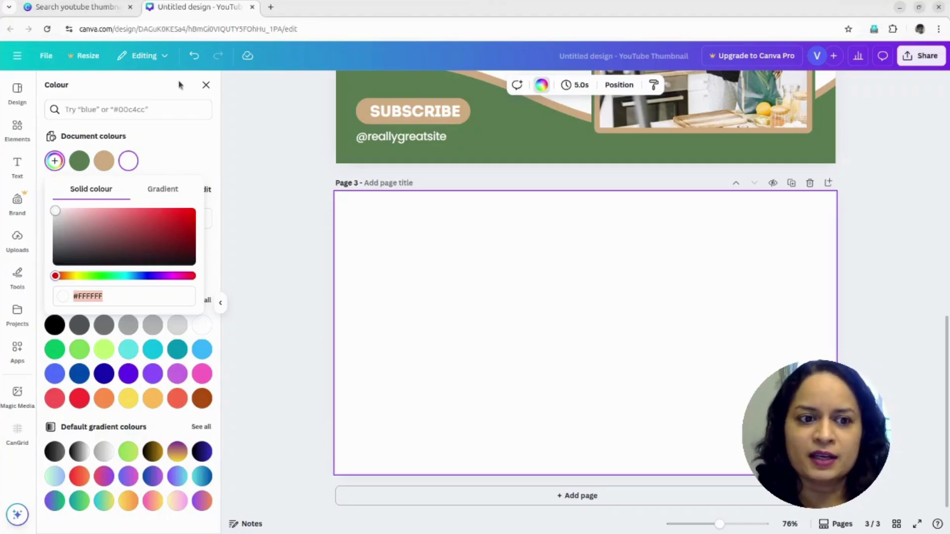
{"action": "left_click", "coordinate": [206, 85]}
Move the blank third page up to the first position and back down to the second.
{"action": "scroll", "coordinate": [643, 247], "scroll_direction": "up", "scroll_amount": 2}
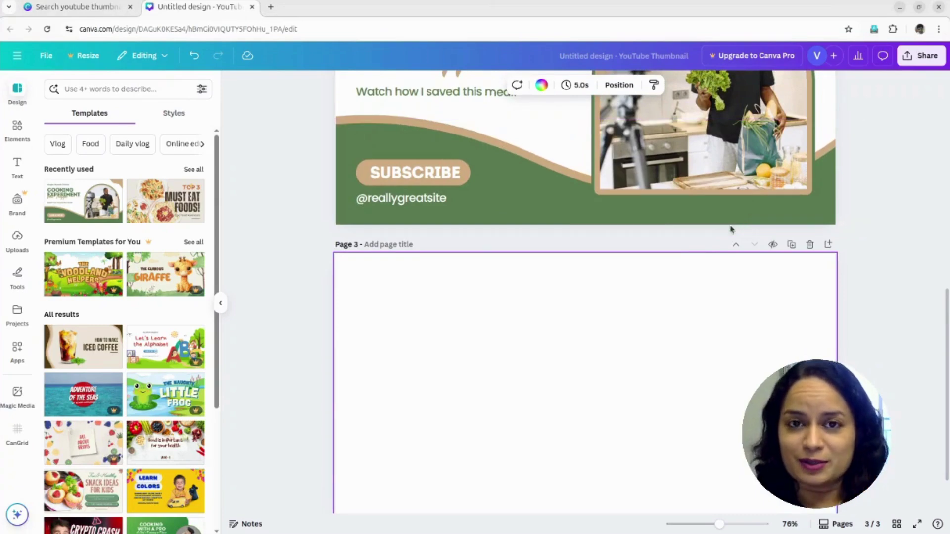
{"action": "scroll", "coordinate": [730, 255], "scroll_direction": "up", "scroll_amount": 2}
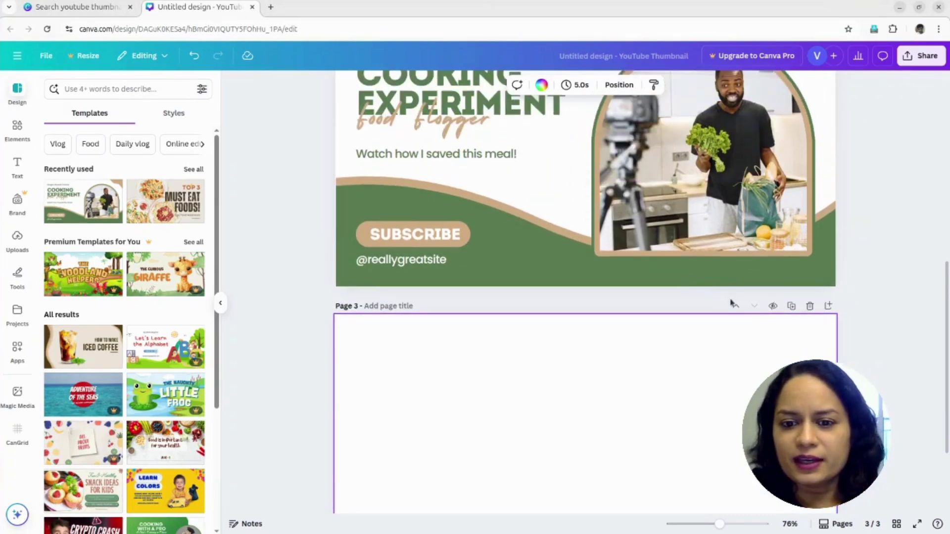
{"action": "left_click", "coordinate": [737, 307]}
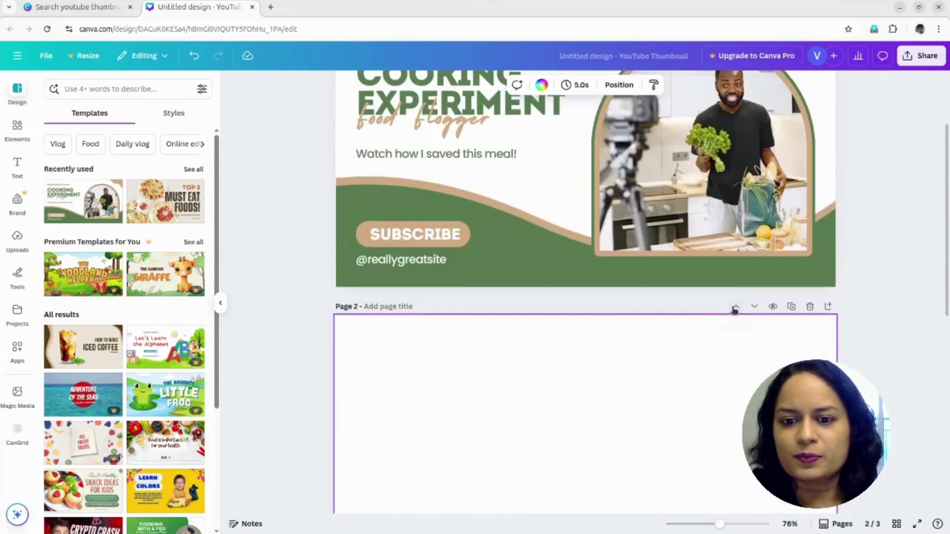
{"action": "scroll", "coordinate": [732, 397], "scroll_direction": "down", "scroll_amount": 7}
{"action": "scroll", "coordinate": [752, 340], "scroll_direction": "up", "scroll_amount": 5}
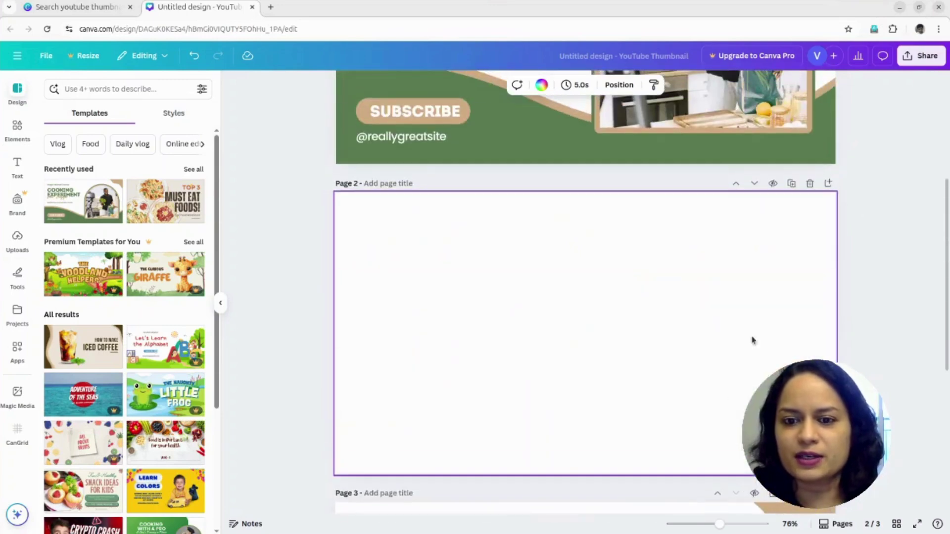
{"action": "left_click", "coordinate": [739, 187]}
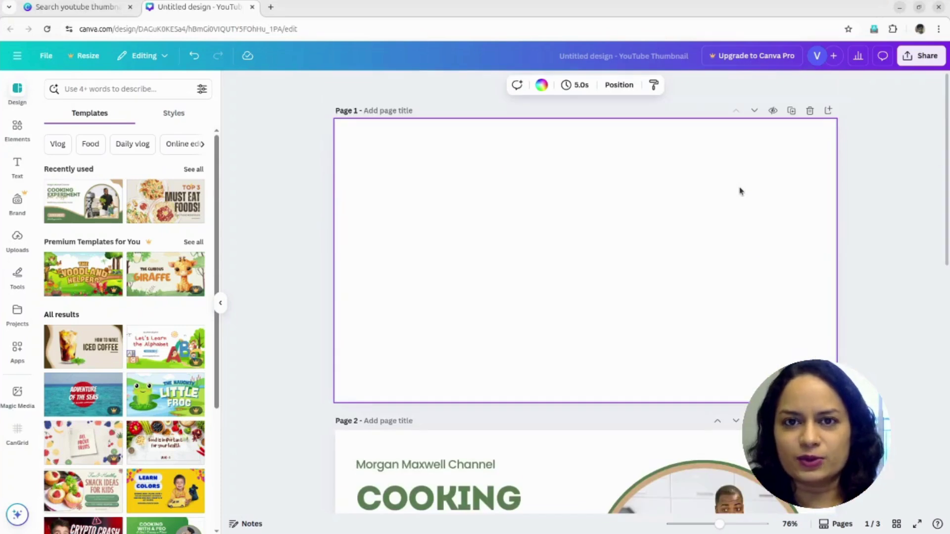
{"action": "left_click", "coordinate": [752, 111]}
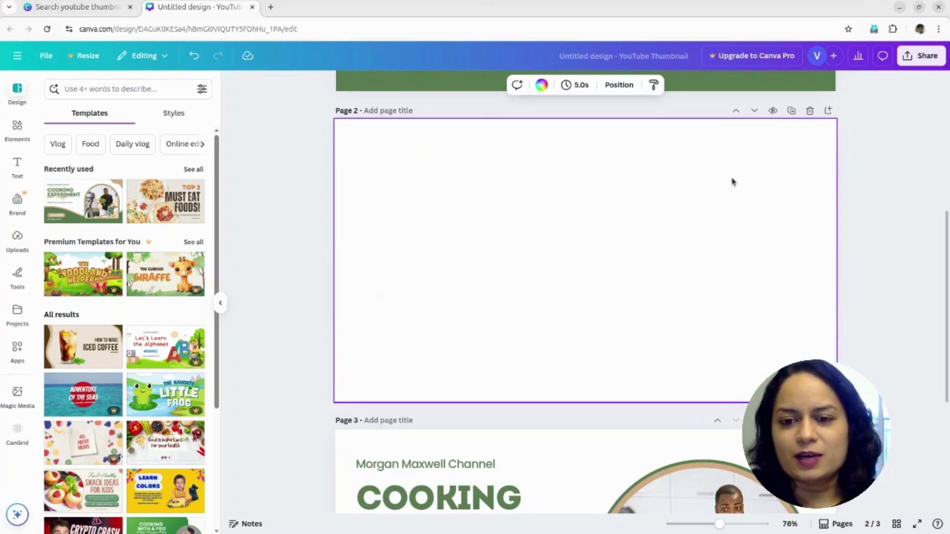
Delete the blank page, and hide and unhide the second thumbnail page.
{"action": "left_click", "coordinate": [810, 112]}
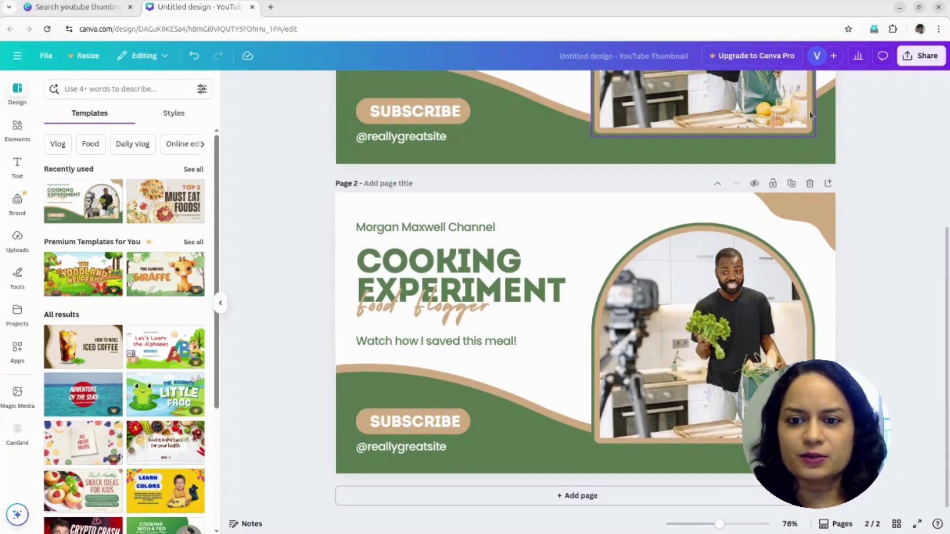
{"action": "left_click", "coordinate": [753, 185]}
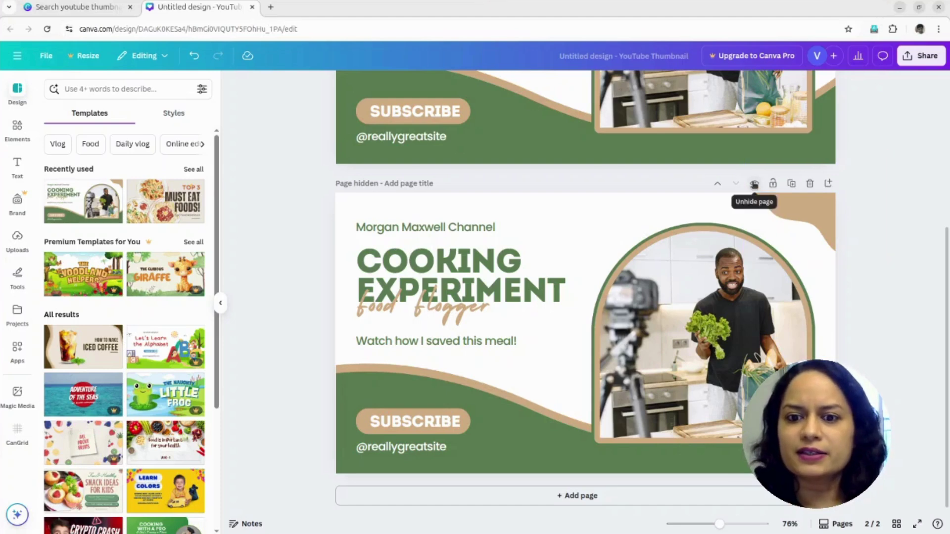
{"action": "left_click", "coordinate": [753, 184]}
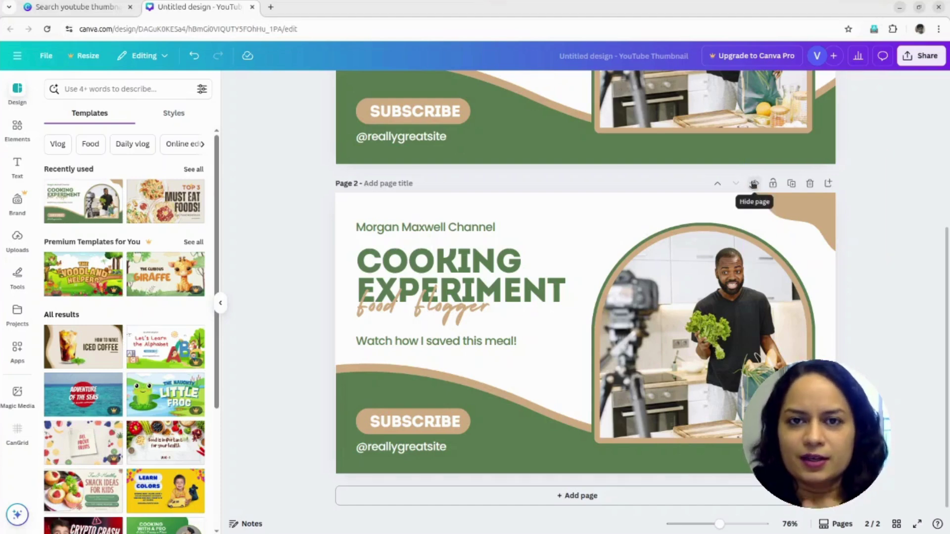
Check the fonts and sizes of the heading, channel name, script tagline and subtitle on the first page.
{"action": "scroll", "coordinate": [753, 250], "scroll_direction": "up", "scroll_amount": 3}
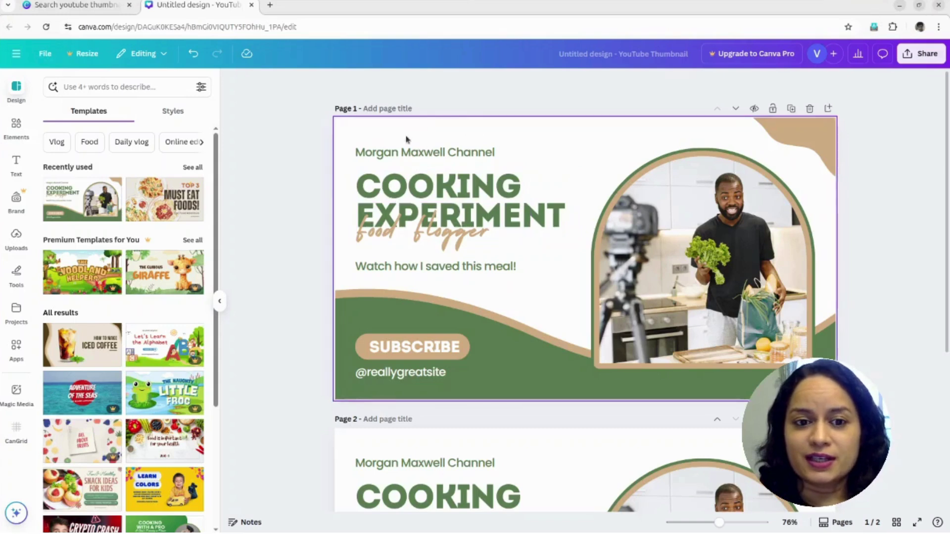
{"action": "left_click", "coordinate": [448, 197]}
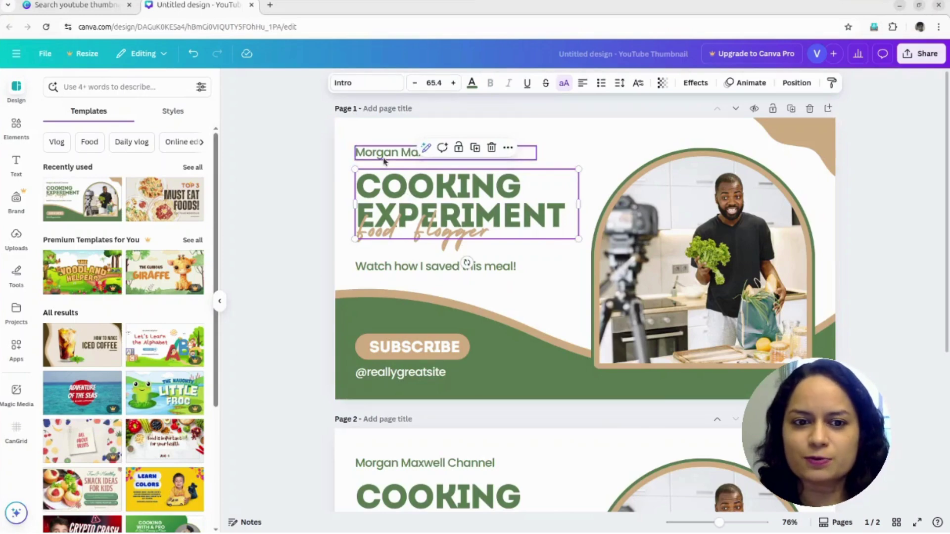
{"action": "left_click", "coordinate": [366, 151]}
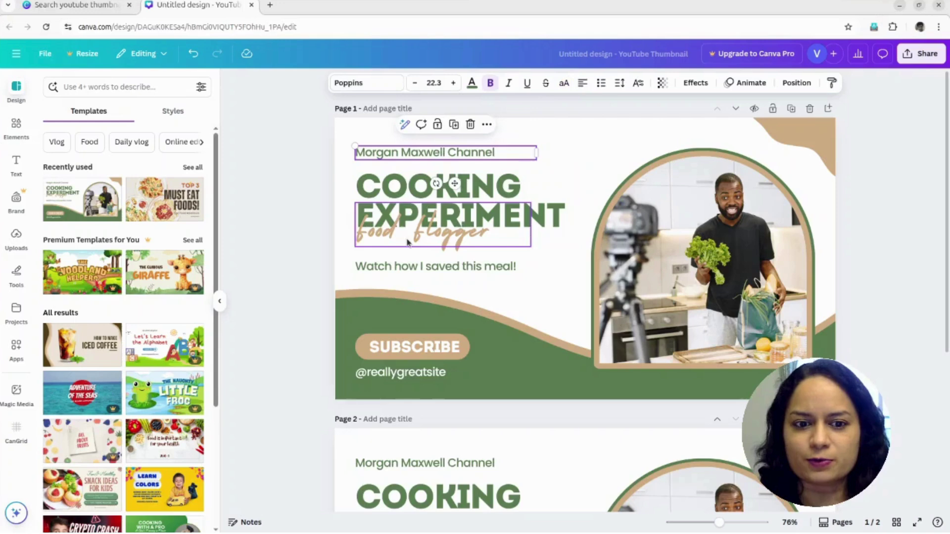
{"action": "left_click", "coordinate": [446, 228]}
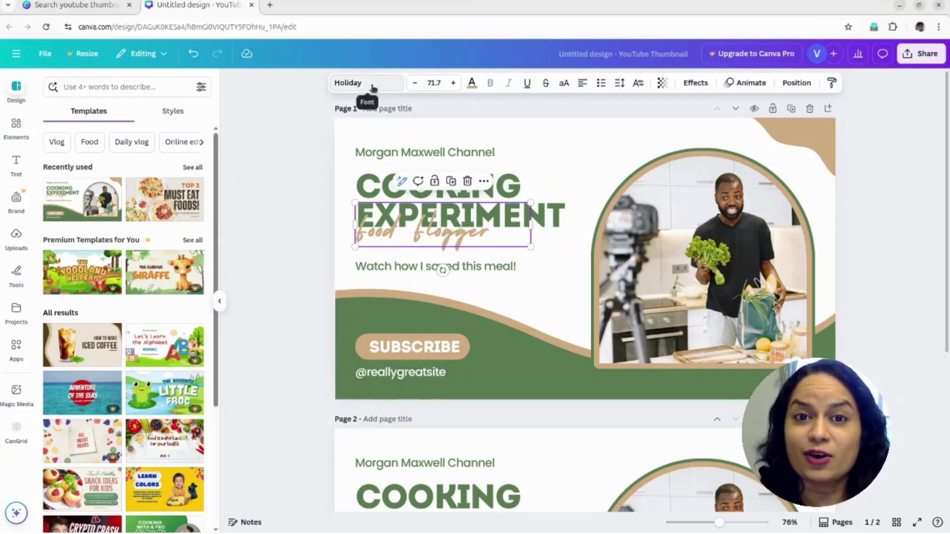
{"action": "left_click", "coordinate": [384, 269]}
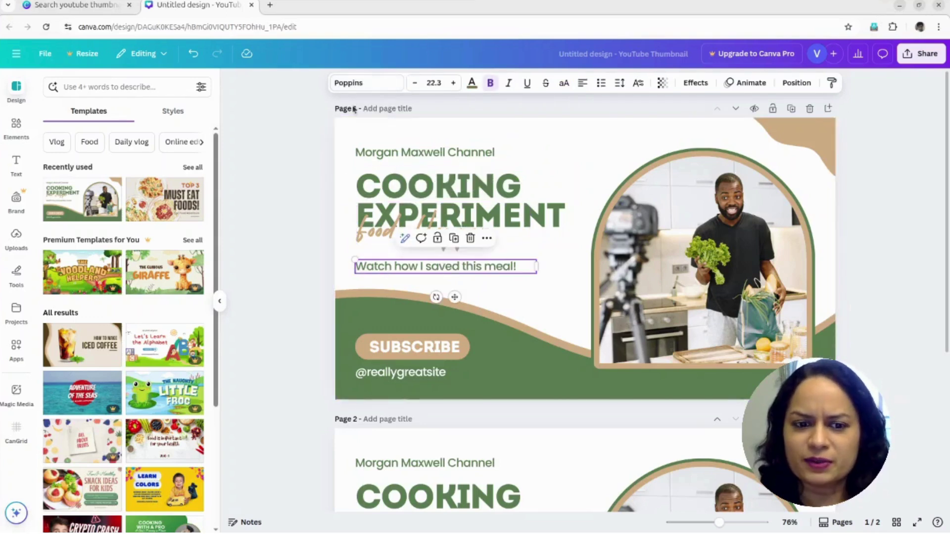
Nudge the tan wave slightly up, adjust the tan corner shape's position, and shift the arched photo frame slightly left.
{"action": "left_click_drag", "start_coordinate": [395, 311], "coordinate": [377, 288]}
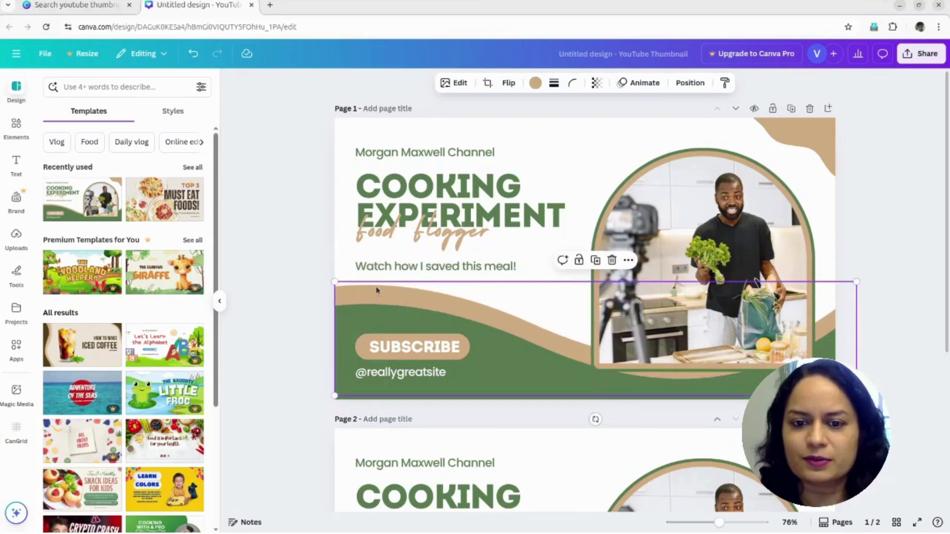
{"action": "mouse_move", "coordinate": [827, 148]}
{"action": "left_mouse_down"}
{"action": "mouse_move", "coordinate": [806, 167]}
{"action": "mouse_move", "coordinate": [824, 140]}
{"action": "left_mouse_up"}
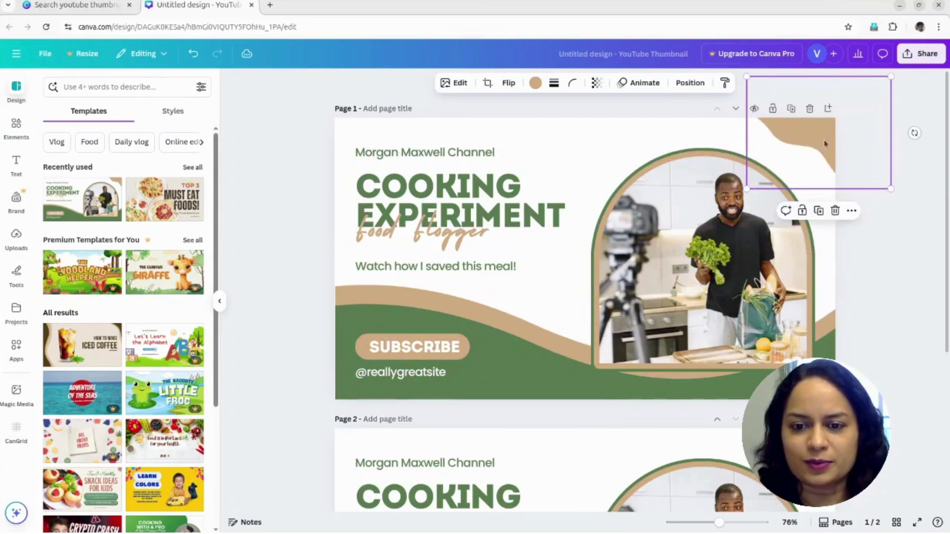
{"action": "left_click", "coordinate": [655, 200]}
{"action": "left_click_drag", "start_coordinate": [662, 199], "coordinate": [647, 202]}
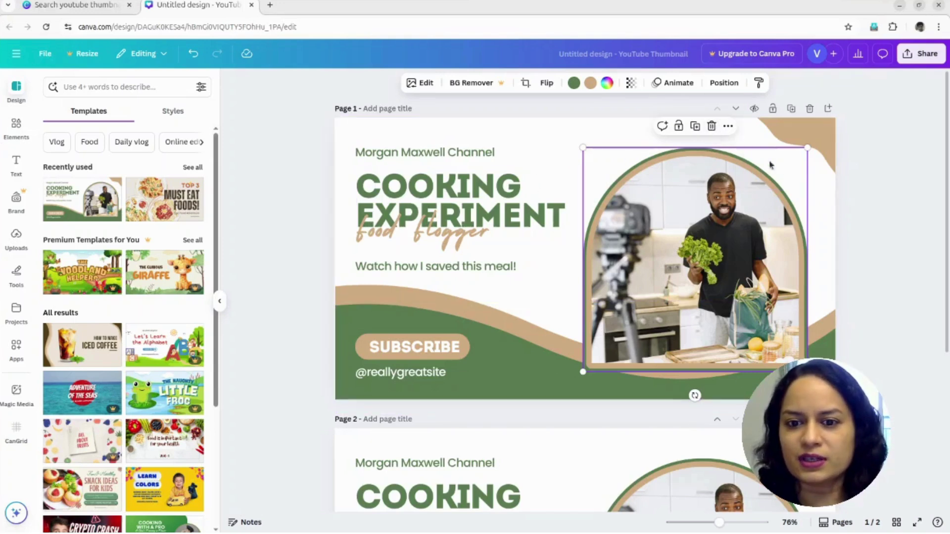
Delete the image inside the arched frame, keeping the frame, and upload IMG_20250708_173329.jpg from the Downloads folder.
{"action": "left_click", "coordinate": [712, 127]}
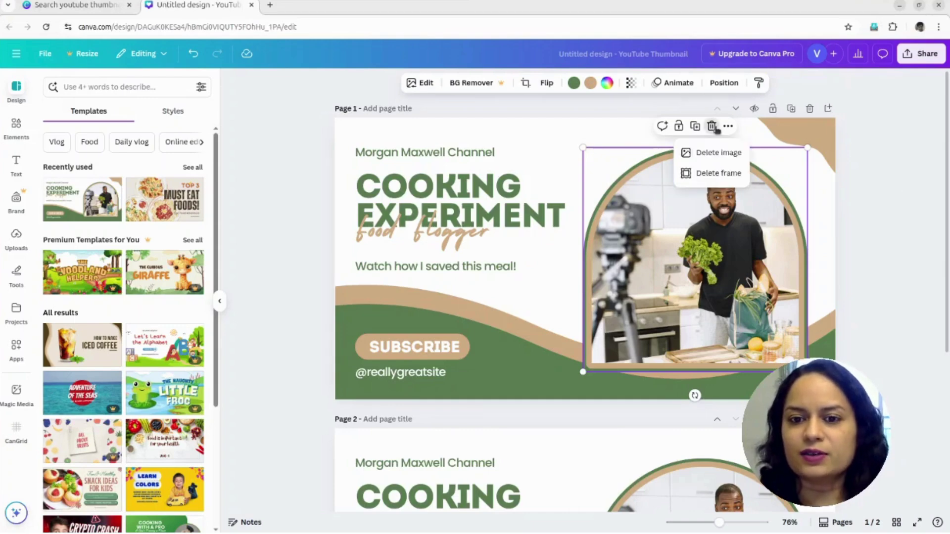
{"action": "left_click", "coordinate": [722, 153]}
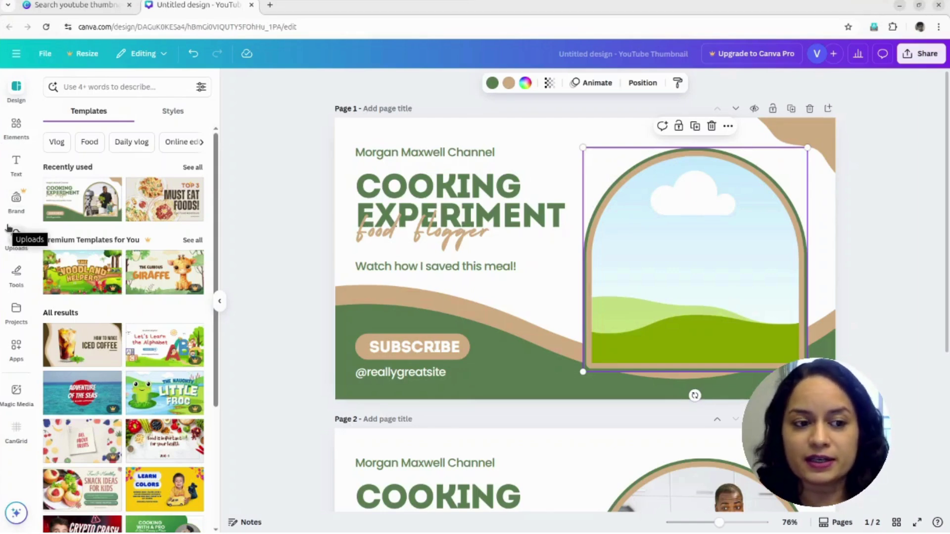
{"action": "left_click", "coordinate": [15, 241]}
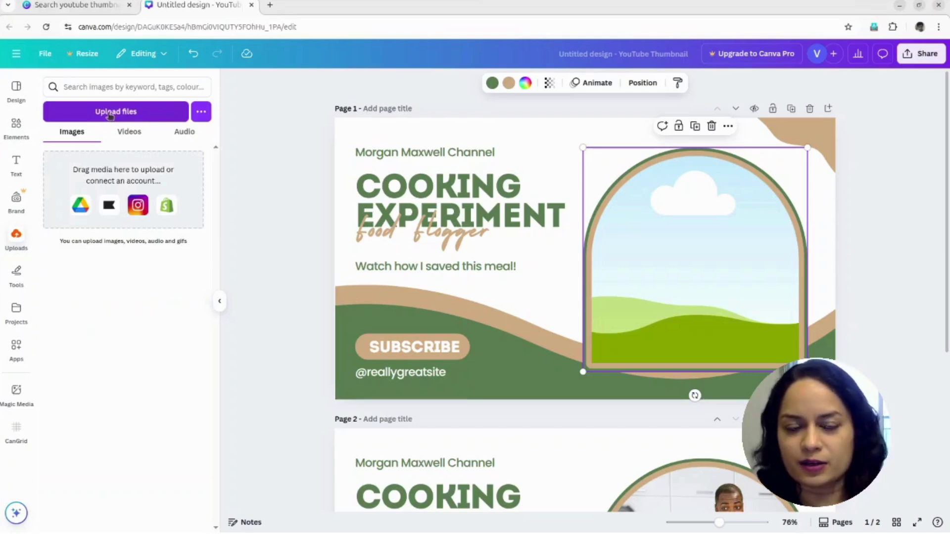
{"action": "left_click", "coordinate": [108, 115]}
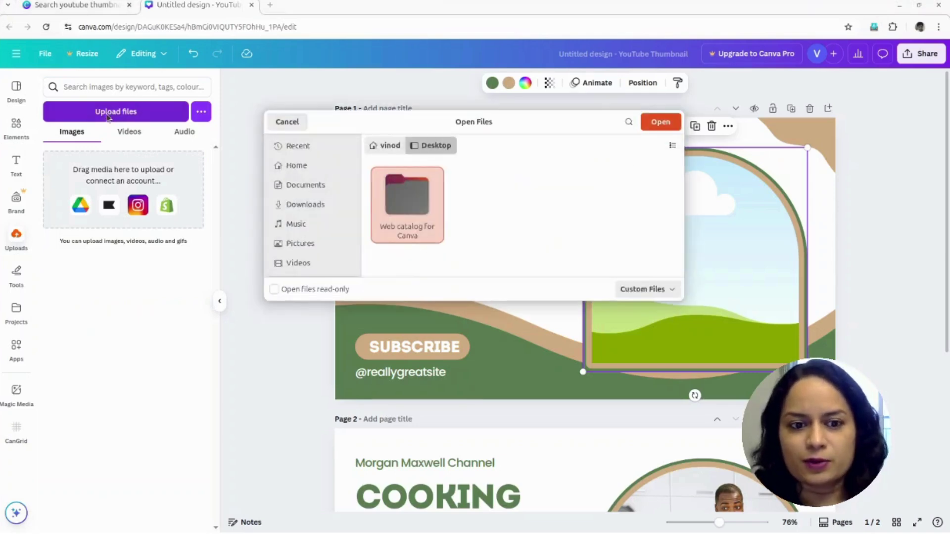
{"action": "left_click", "coordinate": [323, 206]}
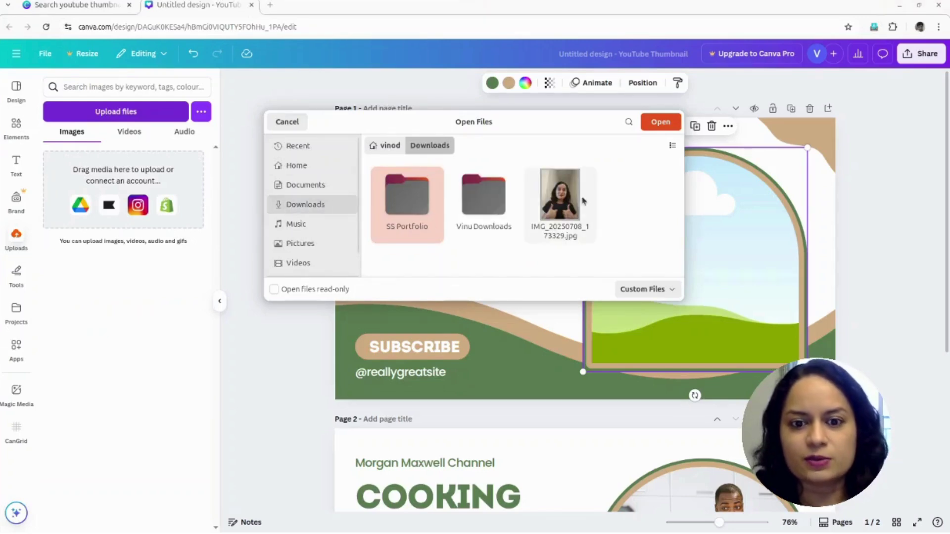
{"action": "double_click", "coordinate": [570, 208]}
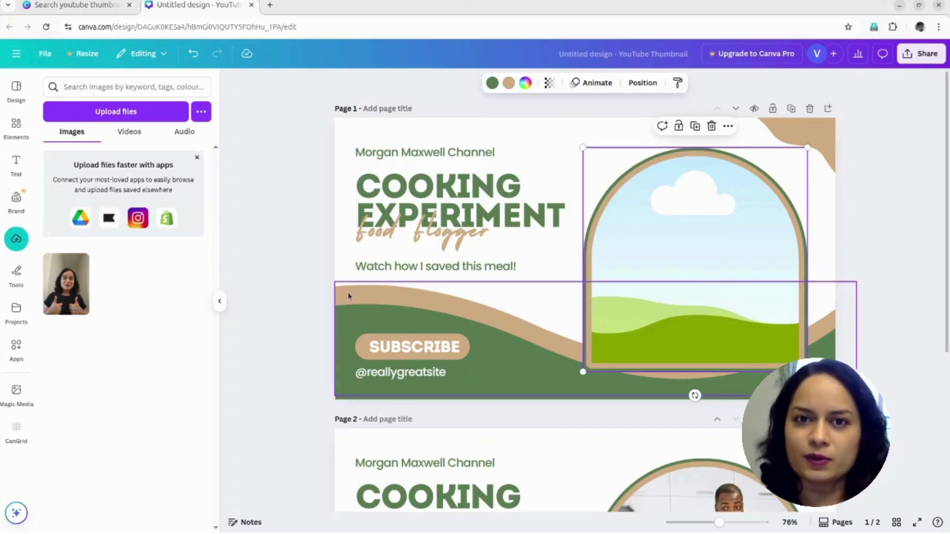
Place the uploaded photo in the arched frame and delete the image from the frame again.
{"action": "left_click", "coordinate": [75, 290]}
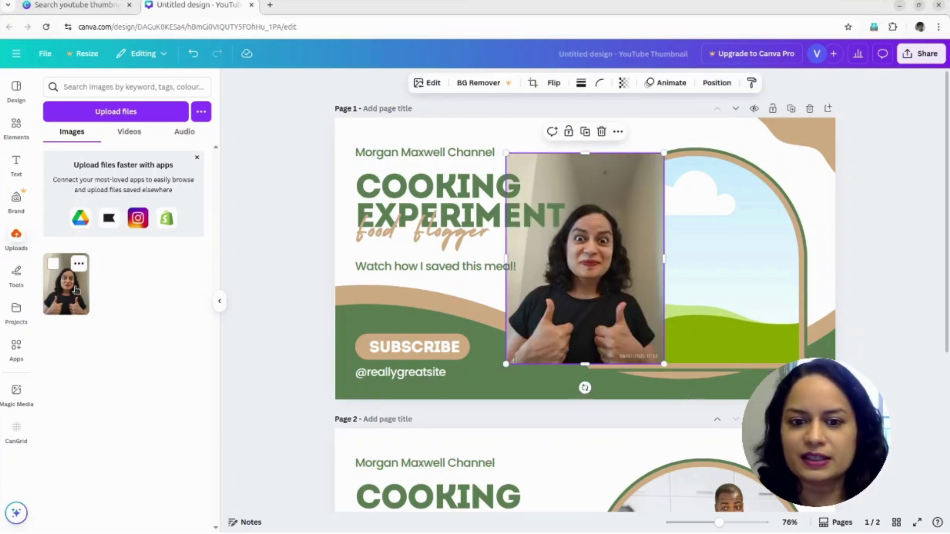
{"action": "left_click", "coordinate": [613, 146]}
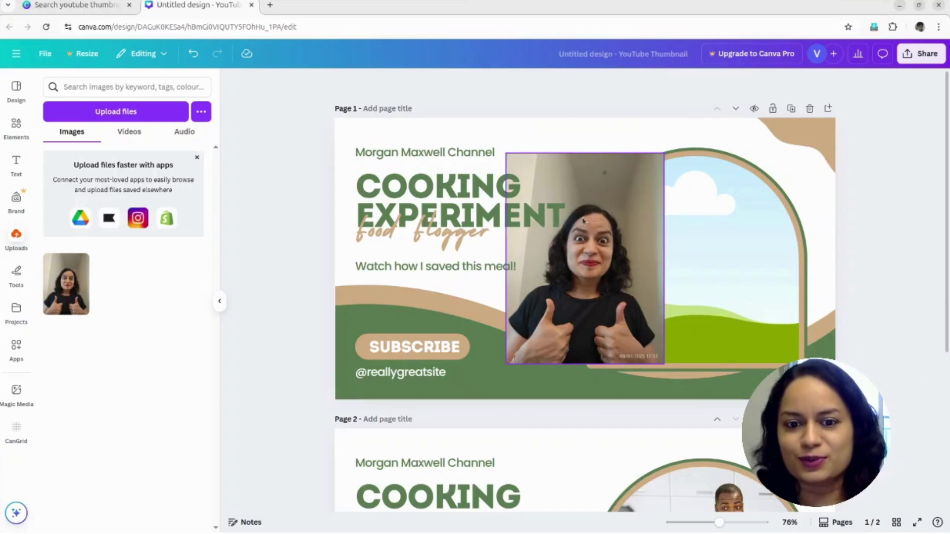
{"action": "left_click_drag", "start_coordinate": [581, 218], "coordinate": [644, 224]}
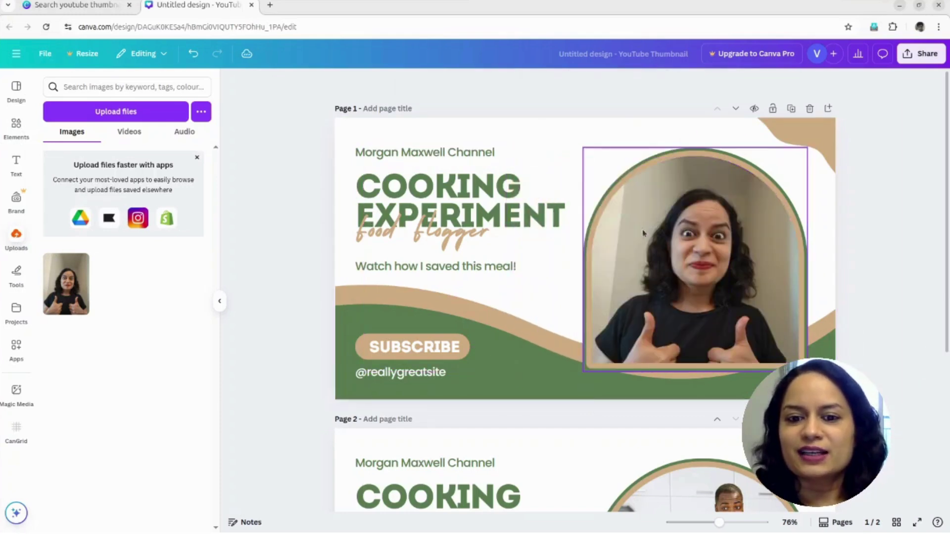
{"action": "left_click", "coordinate": [626, 247]}
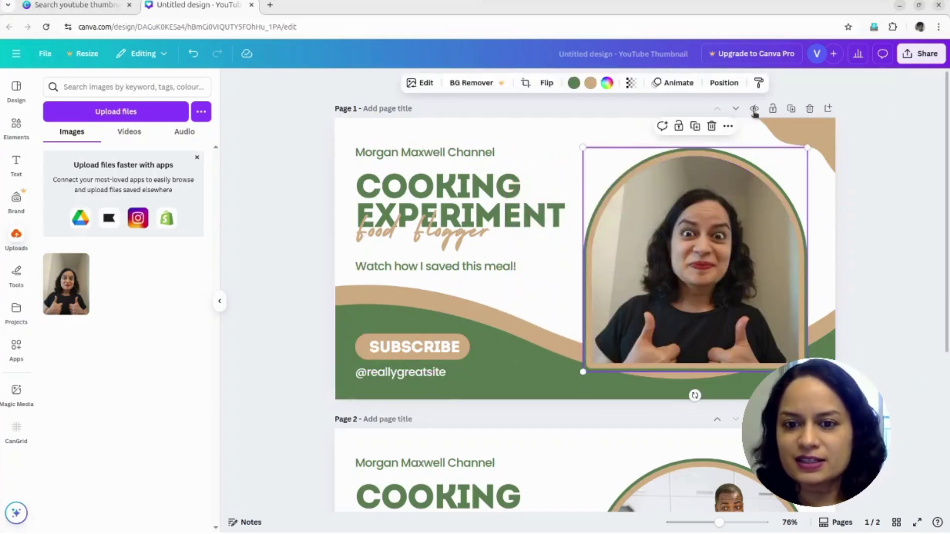
{"action": "left_click", "coordinate": [711, 126]}
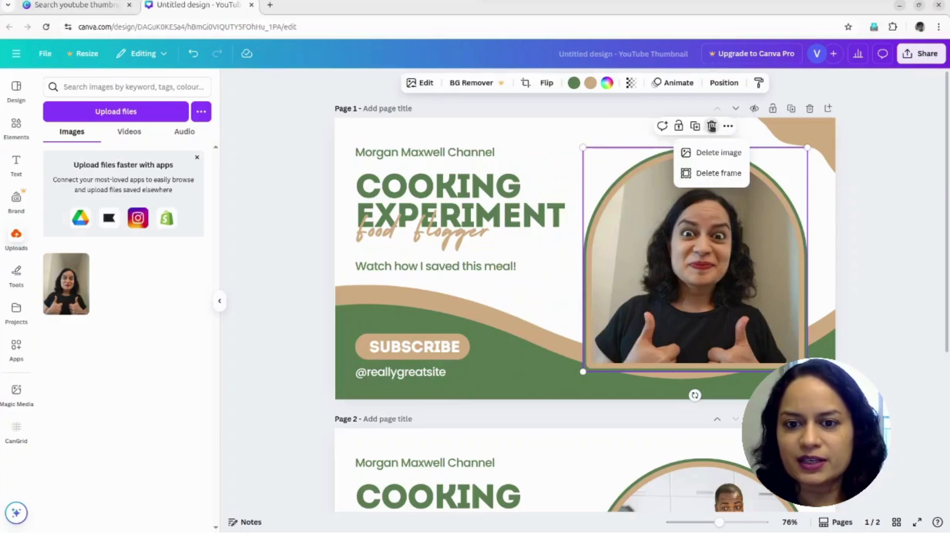
{"action": "left_click", "coordinate": [717, 155]}
Add the uploaded photo to the first page again and drop it into the empty arched frame.
{"action": "mouse_move", "coordinate": [73, 287]}
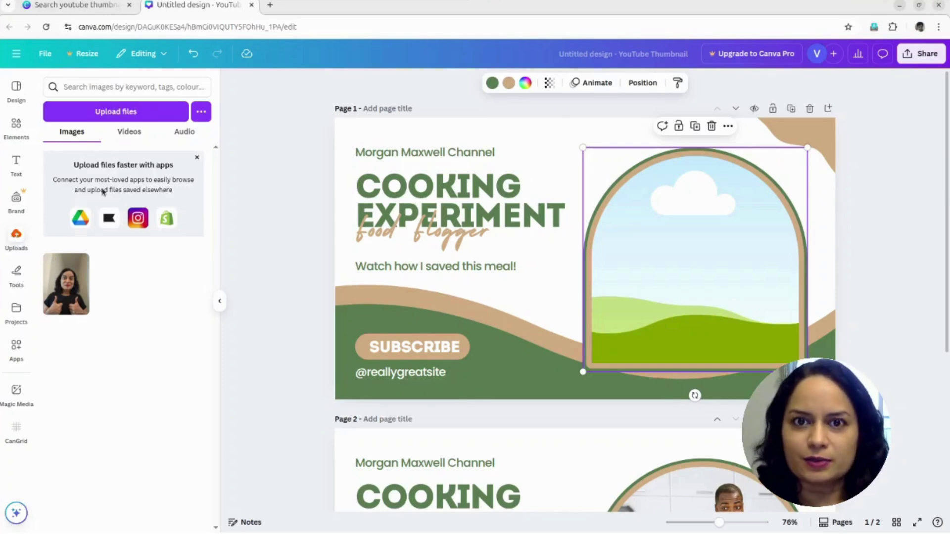
{"action": "left_click", "coordinate": [71, 292]}
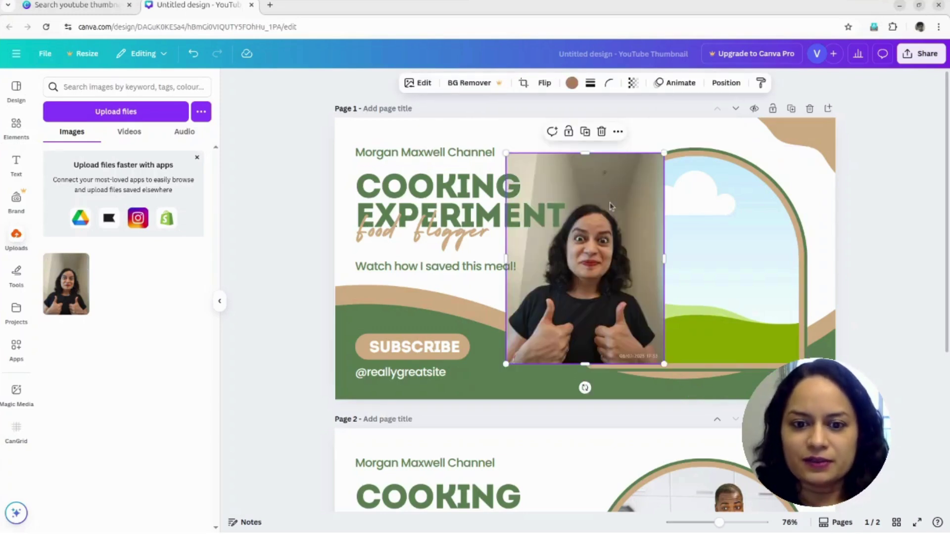
{"action": "left_click_drag", "start_coordinate": [598, 248], "coordinate": [694, 238]}
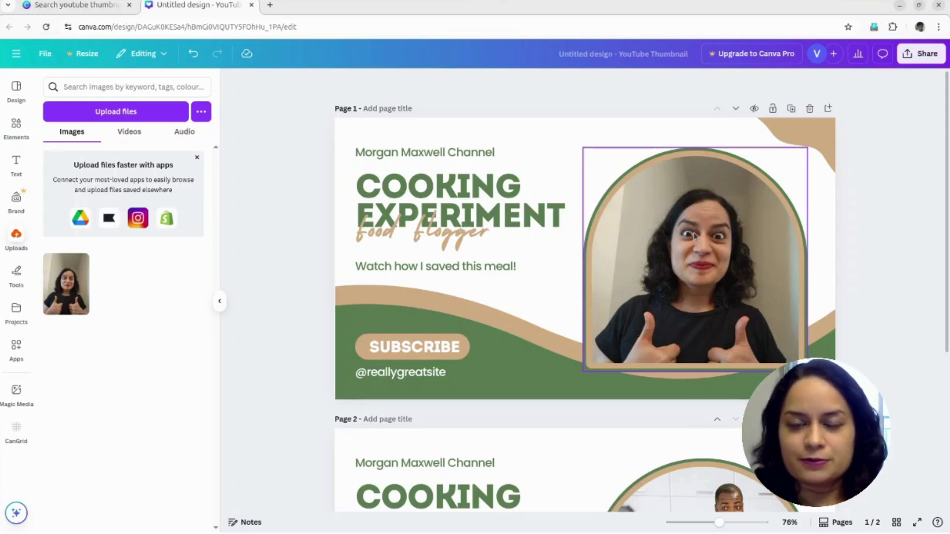
Crop the photo in the arched frame, enlarging it slightly and shifting it up so the face sits near the arch's top.
{"action": "double_click", "coordinate": [694, 233]}
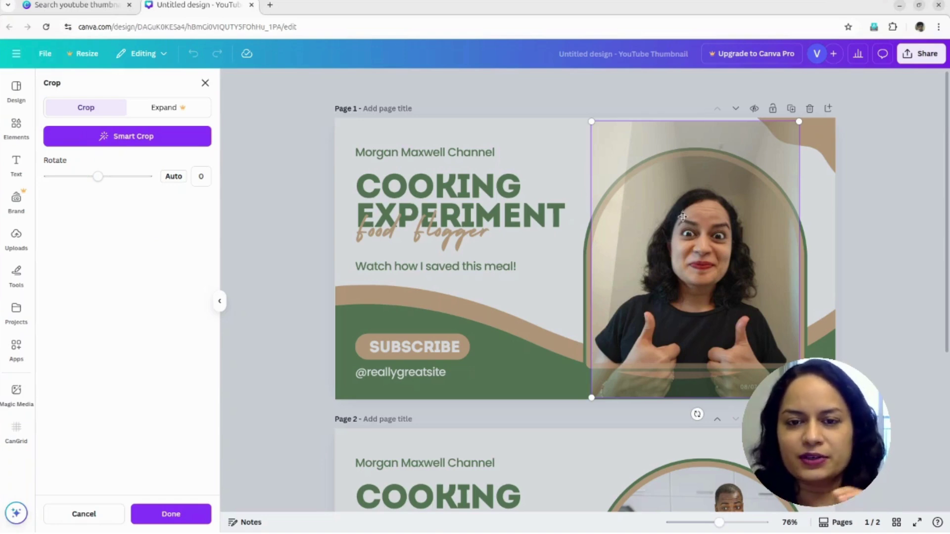
{"action": "left_click_drag", "start_coordinate": [688, 235], "coordinate": [667, 212]}
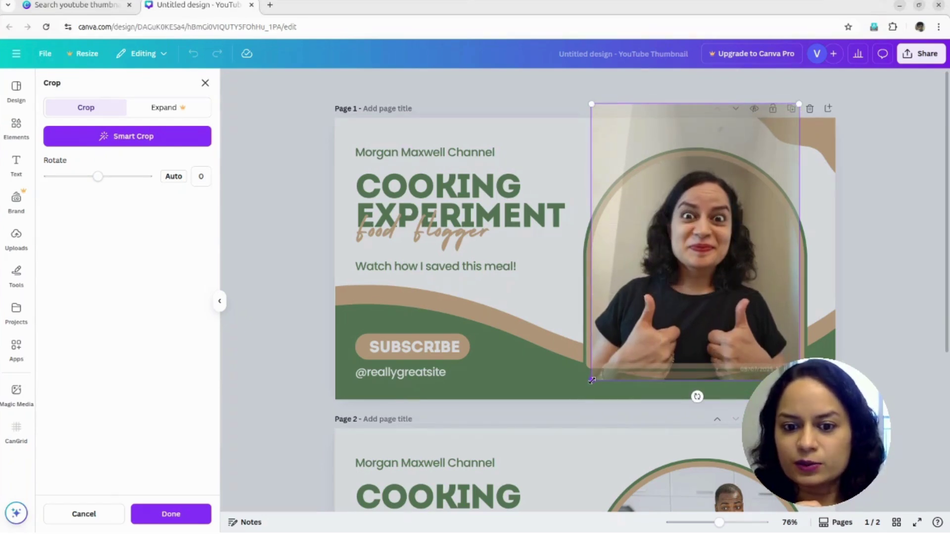
{"action": "left_click_drag", "start_coordinate": [591, 381], "coordinate": [569, 394]}
{"action": "left_click_drag", "start_coordinate": [671, 232], "coordinate": [680, 204]}
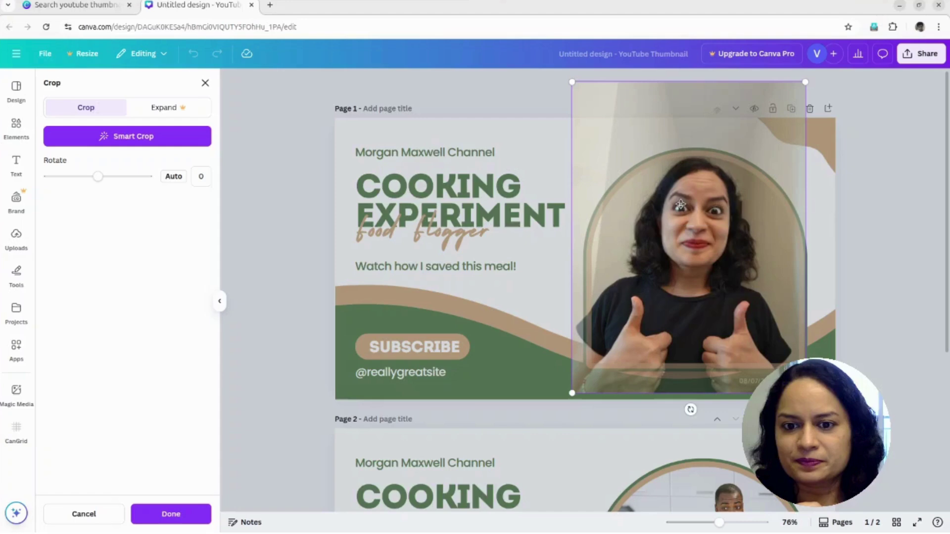
{"action": "left_click_drag", "start_coordinate": [572, 83], "coordinate": [583, 98]}
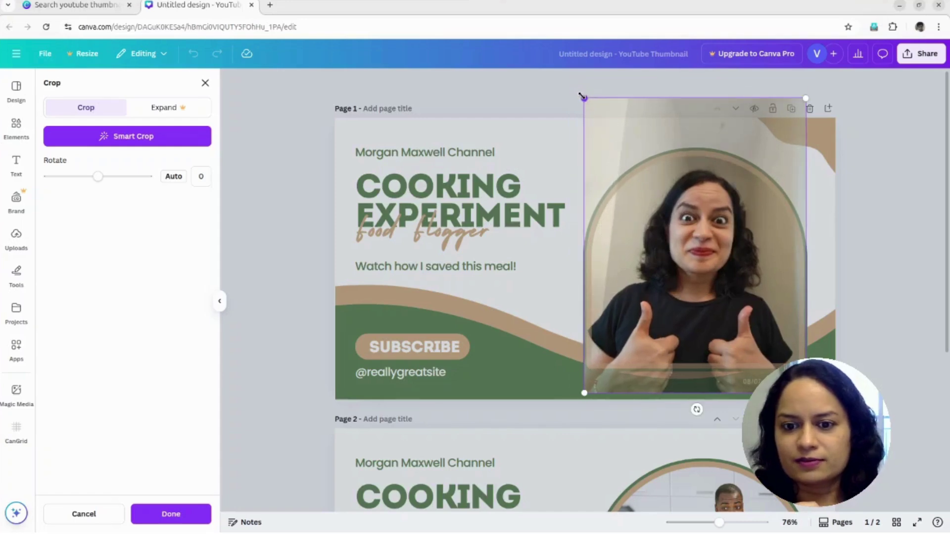
{"action": "left_click_drag", "start_coordinate": [683, 226], "coordinate": [676, 218]}
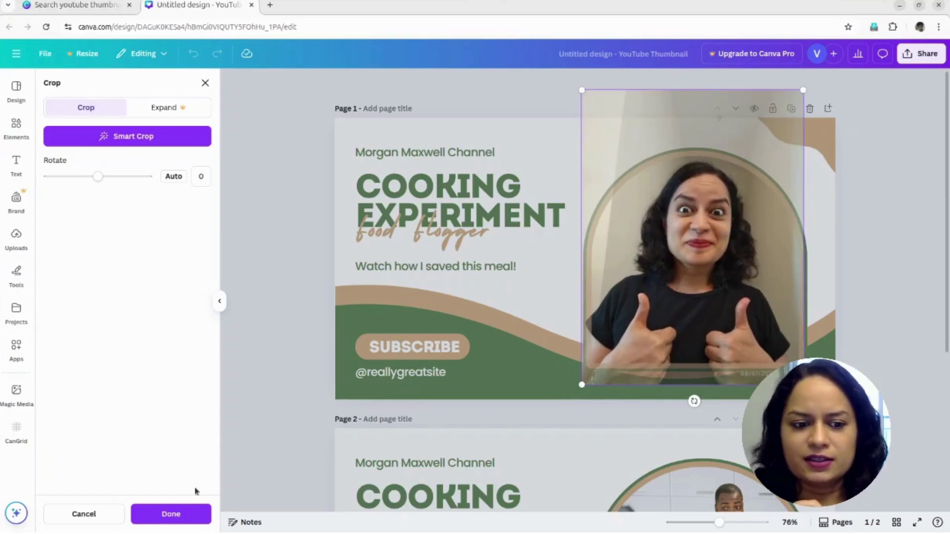
{"action": "left_click", "coordinate": [168, 514]}
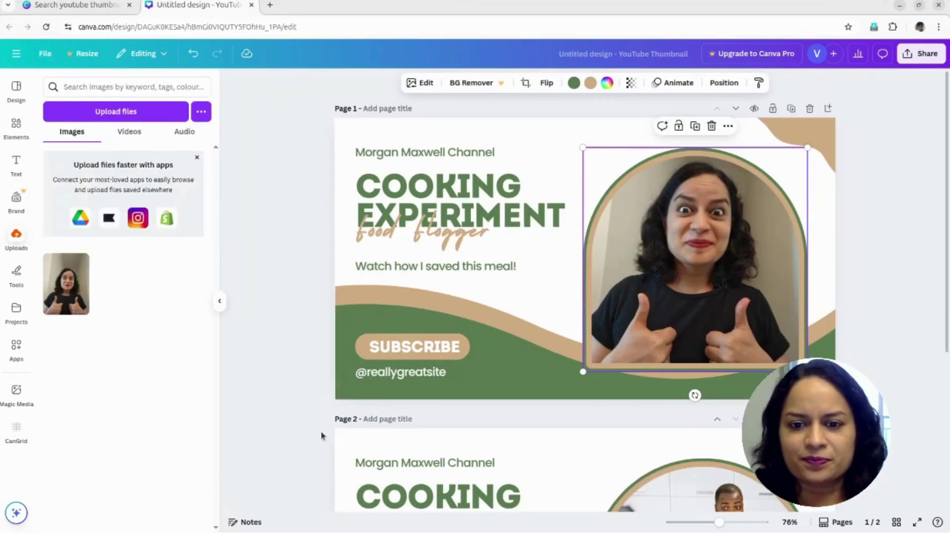
{"action": "left_click", "coordinate": [477, 301]}
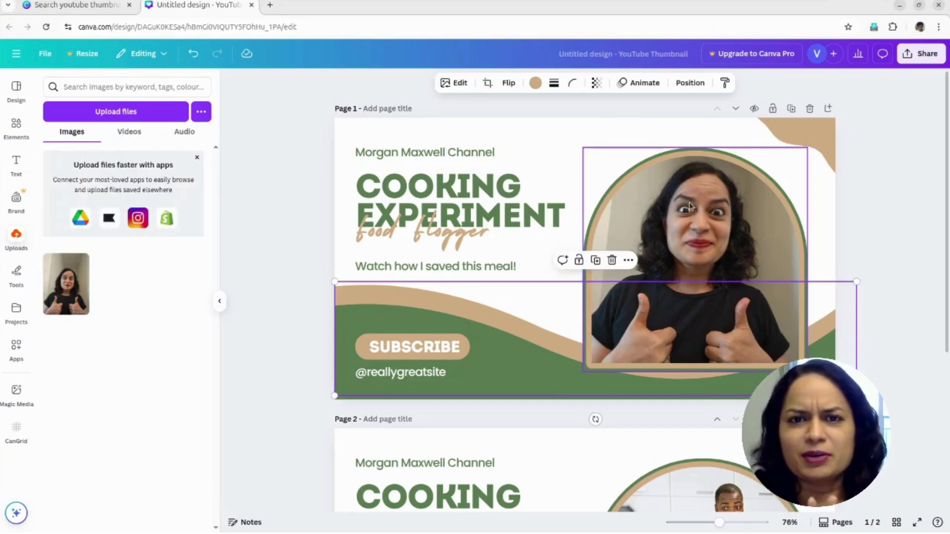
{"action": "left_click", "coordinate": [566, 144]}
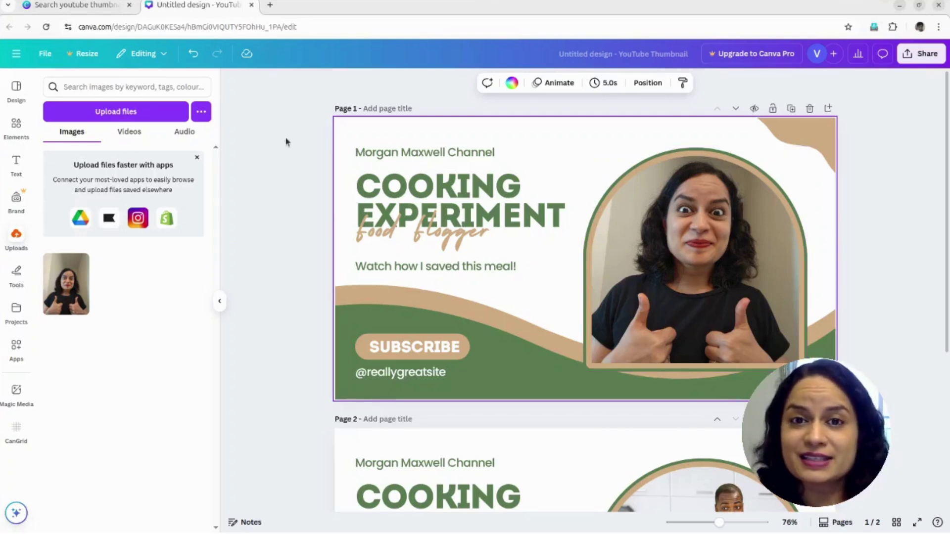
Replace the channel name above the COOKING EXPERIMENT heading on the first page with the creator's own name.
{"action": "left_click", "coordinate": [404, 161]}
{"action": "double_click", "coordinate": [405, 160]}
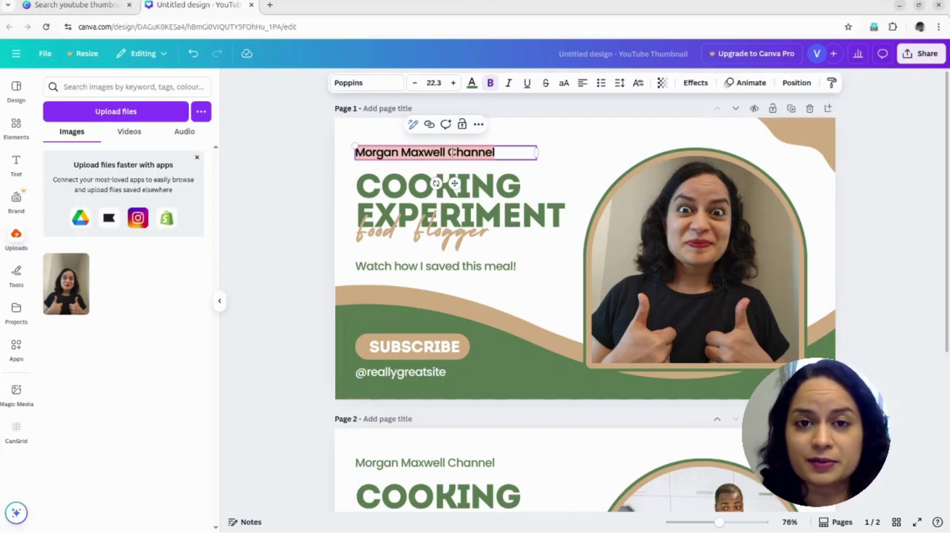
{"action": "key", "text": "BackSpace"}
{"action": "type", "text": "Jay"}
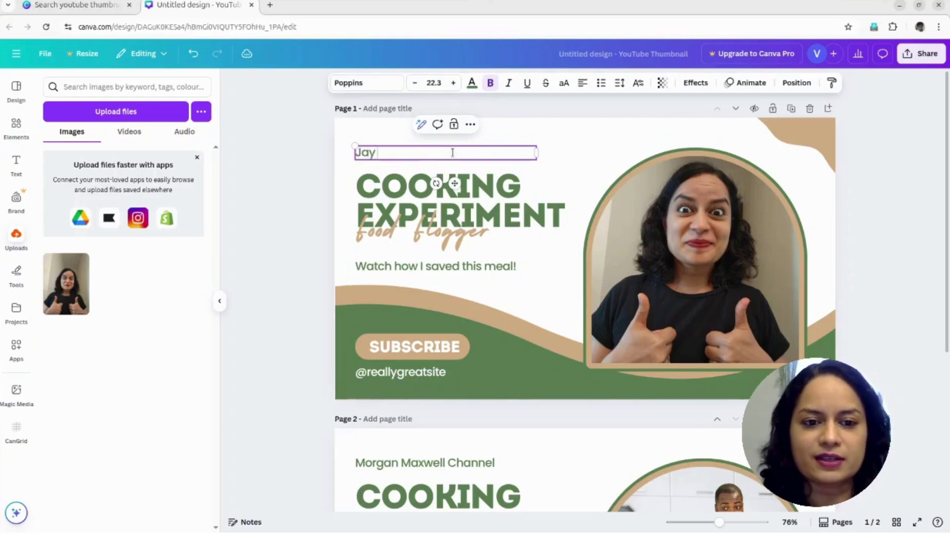
{"action": "type", "text": " D"}
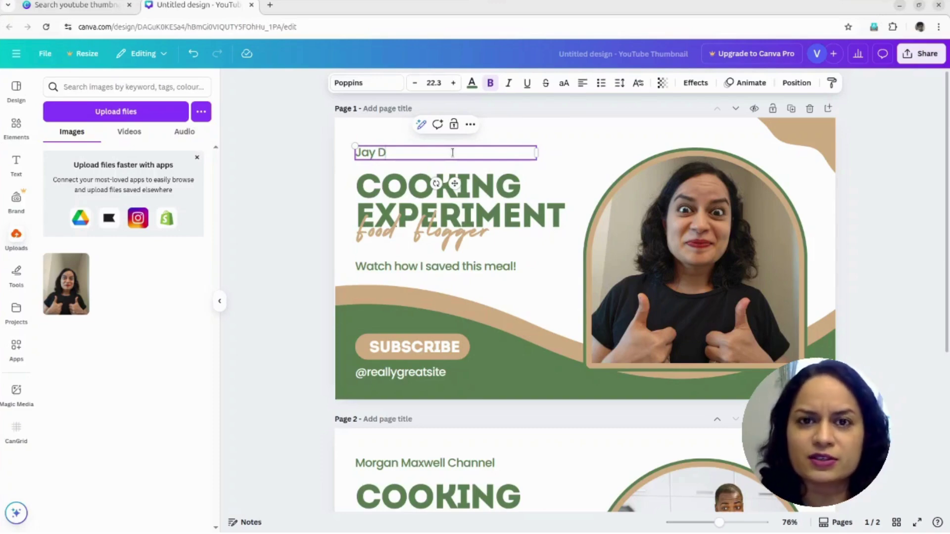
{"action": "left_click", "coordinate": [568, 139]}
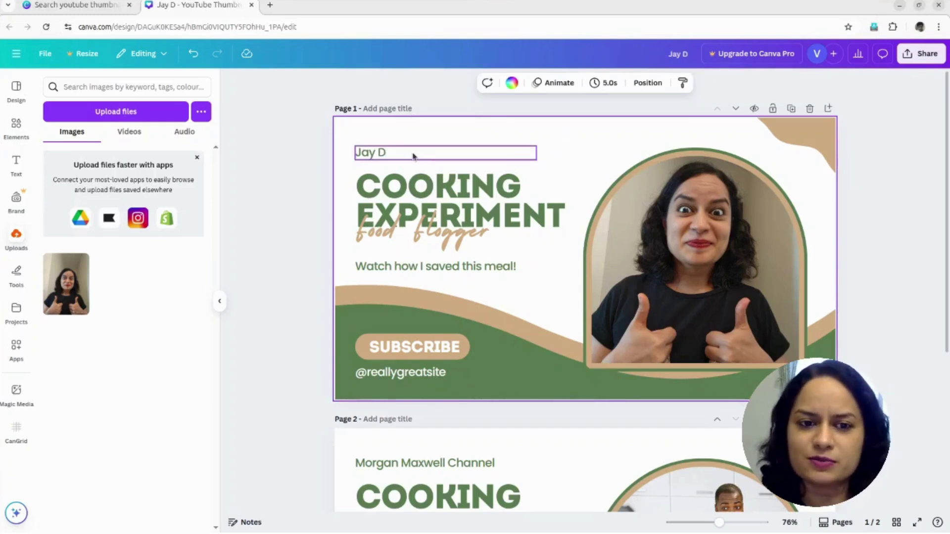
Correct the script text over the COOKING EXPERIMENT heading on the first page to read "food vlogger".
{"action": "left_click", "coordinate": [415, 229]}
{"action": "left_click", "coordinate": [415, 229]}
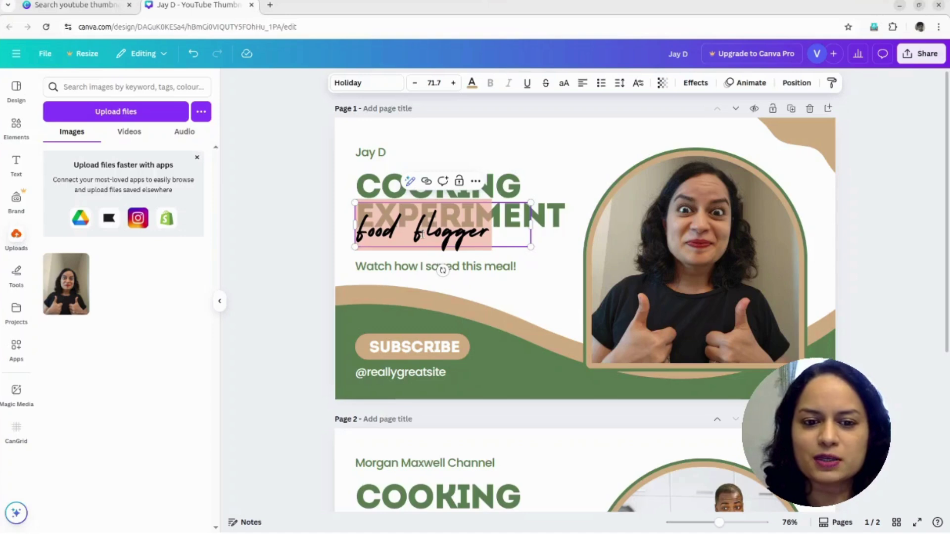
{"action": "left_click", "coordinate": [595, 132]}
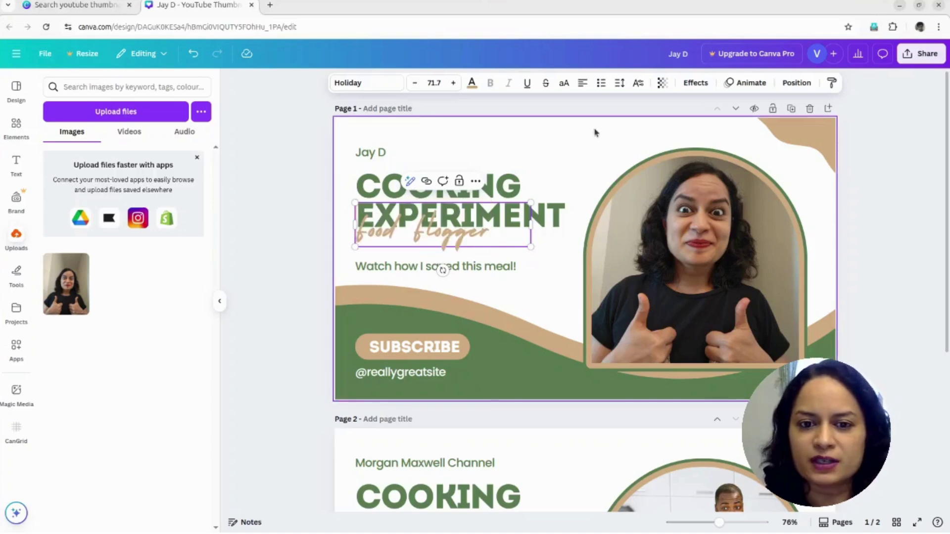
{"action": "left_click", "coordinate": [483, 241]}
{"action": "left_click", "coordinate": [447, 240]}
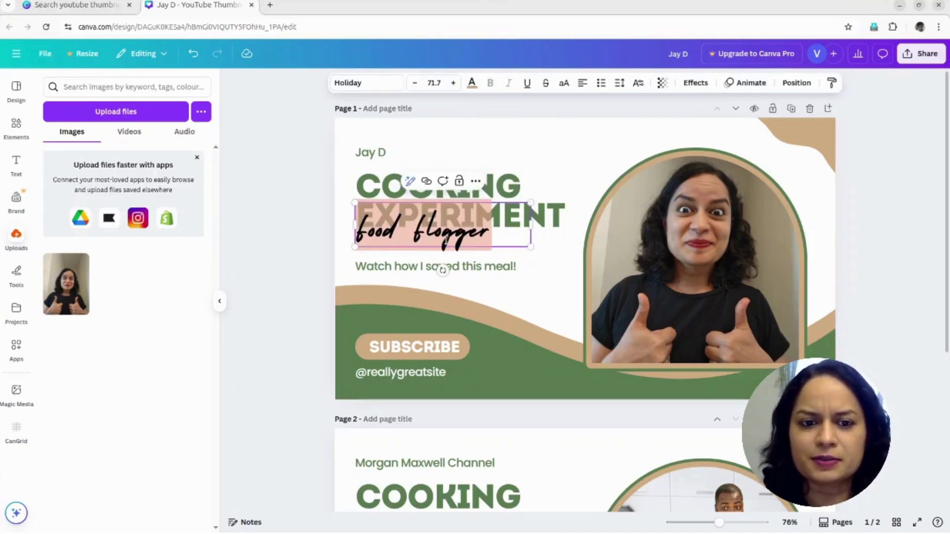
{"action": "left_click", "coordinate": [427, 234]}
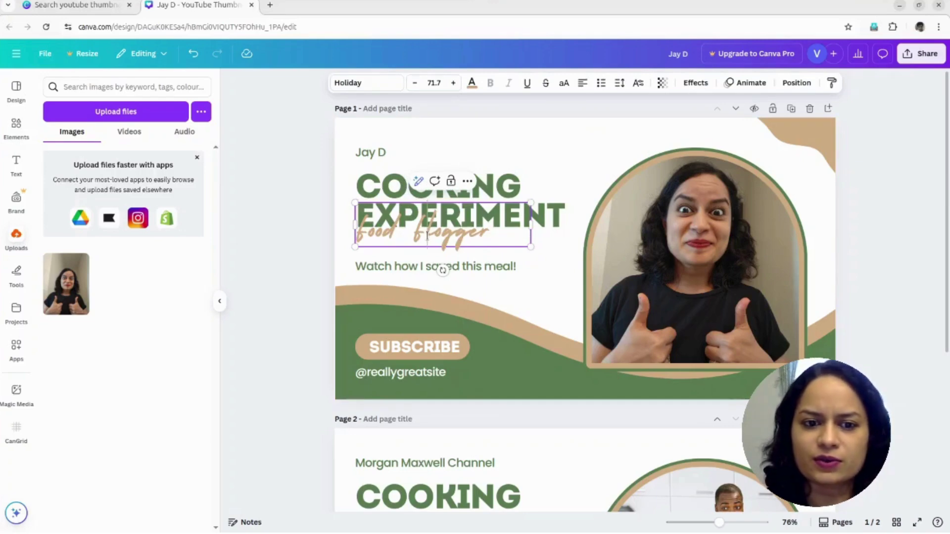
{"action": "key", "text": "BackSpace"}
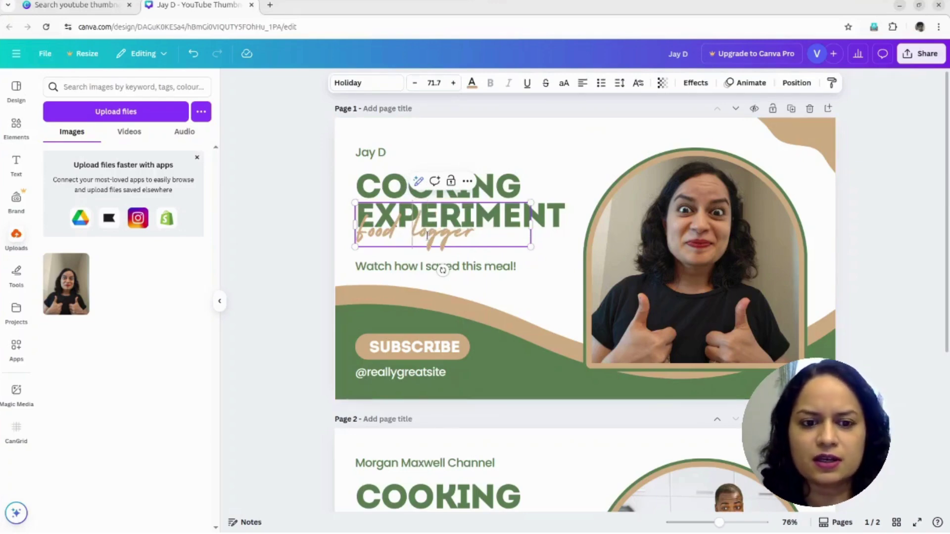
{"action": "type", "text": "v"}
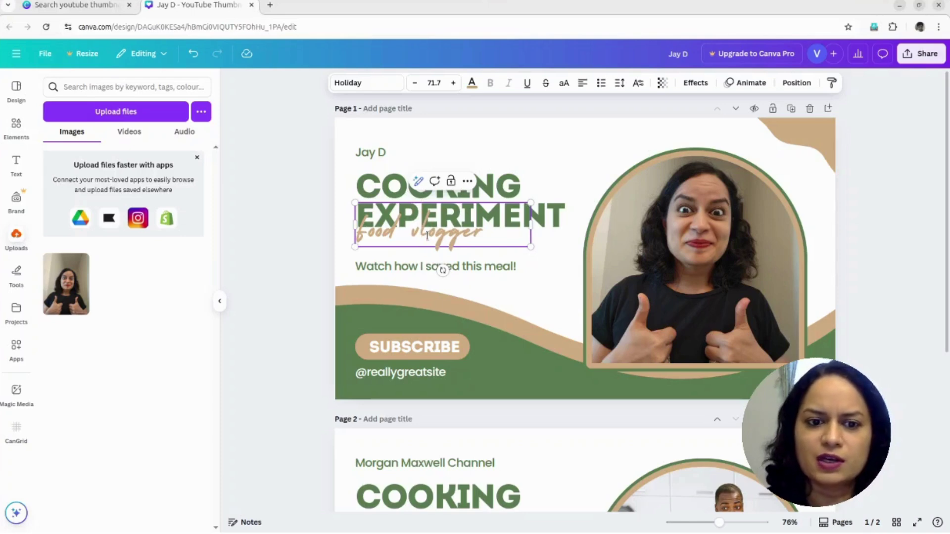
{"action": "left_click", "coordinate": [572, 157]}
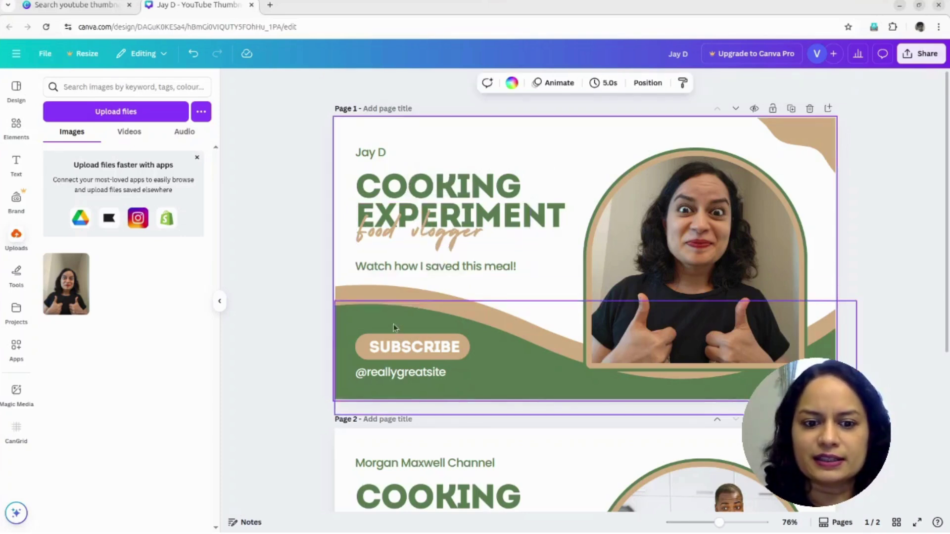
{"action": "left_click", "coordinate": [402, 379]}
{"action": "left_click", "coordinate": [402, 378]}
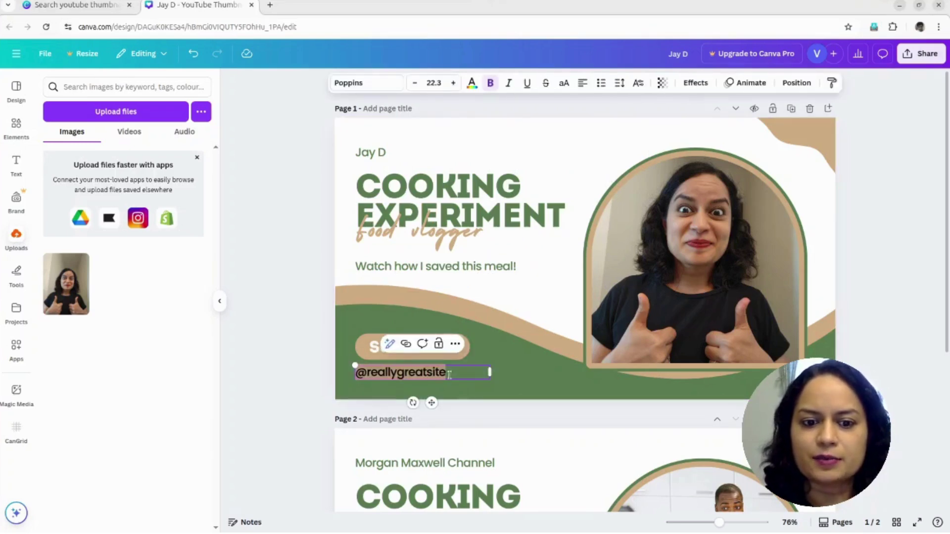
{"action": "left_click_drag", "start_coordinate": [485, 372], "coordinate": [368, 377]}
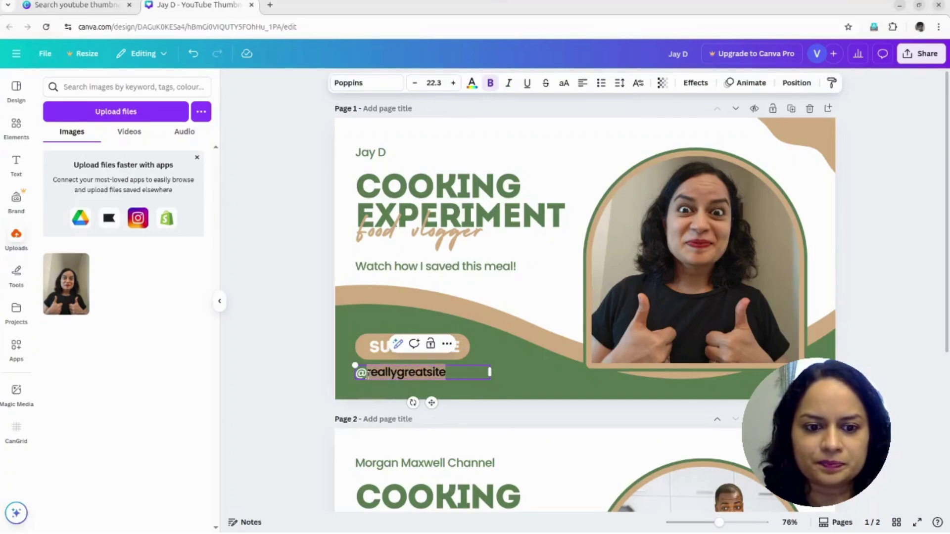
{"action": "type", "text": "scaleboundless"}
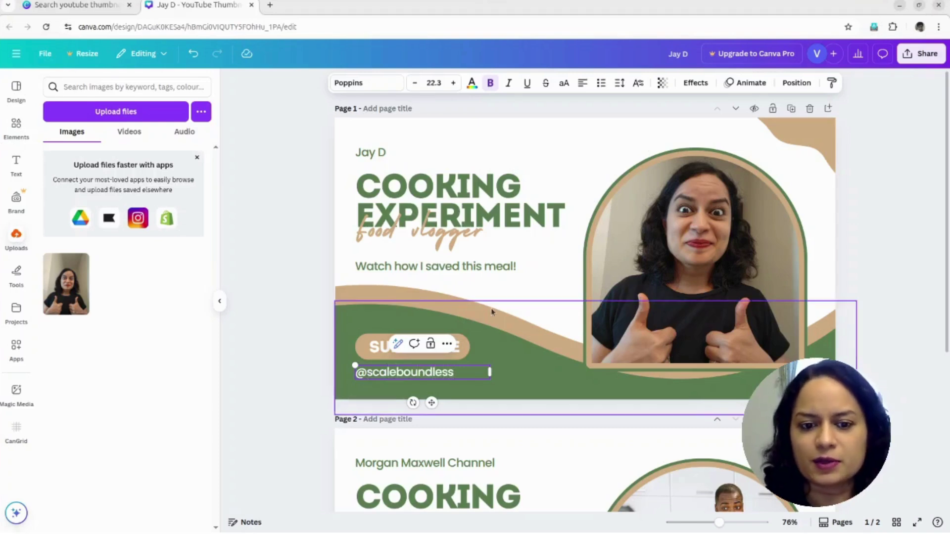
{"action": "left_click", "coordinate": [506, 339]}
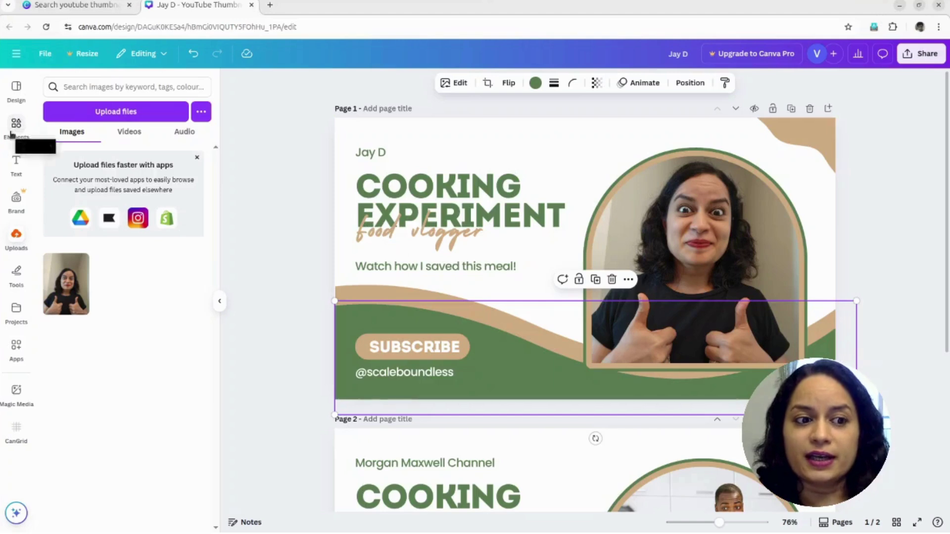
Browse the design styles, looking through the recently used styles and the combinations, and show the full set of colour palettes.
{"action": "left_click", "coordinate": [15, 99]}
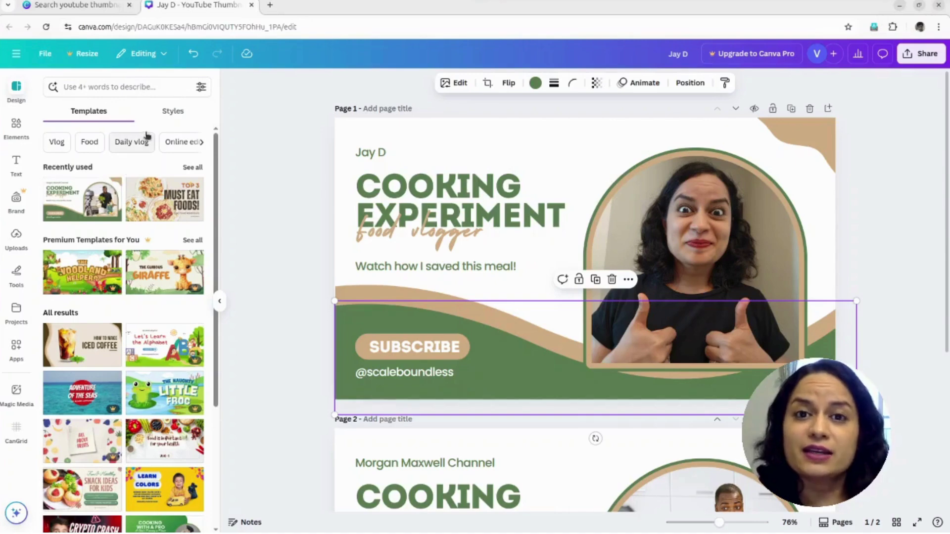
{"action": "left_click", "coordinate": [178, 115]}
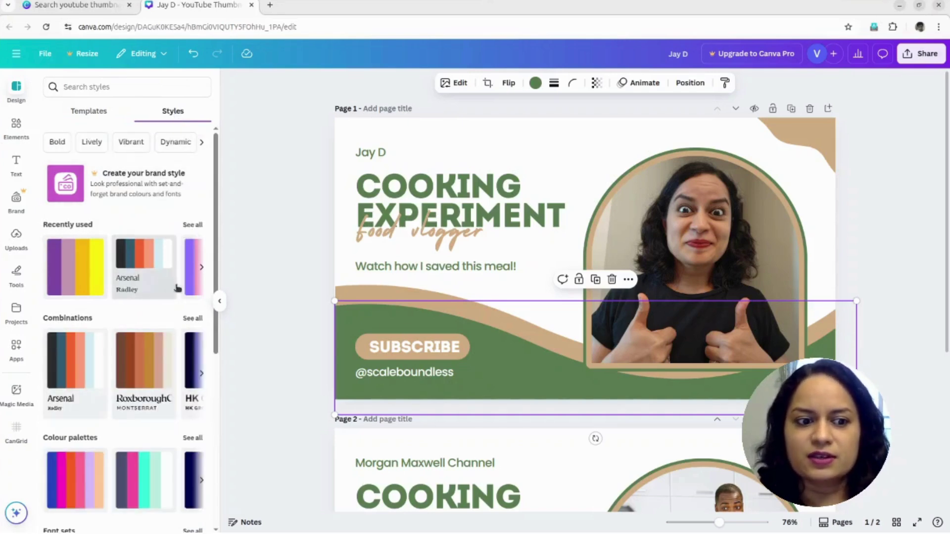
{"action": "left_click", "coordinate": [198, 227]}
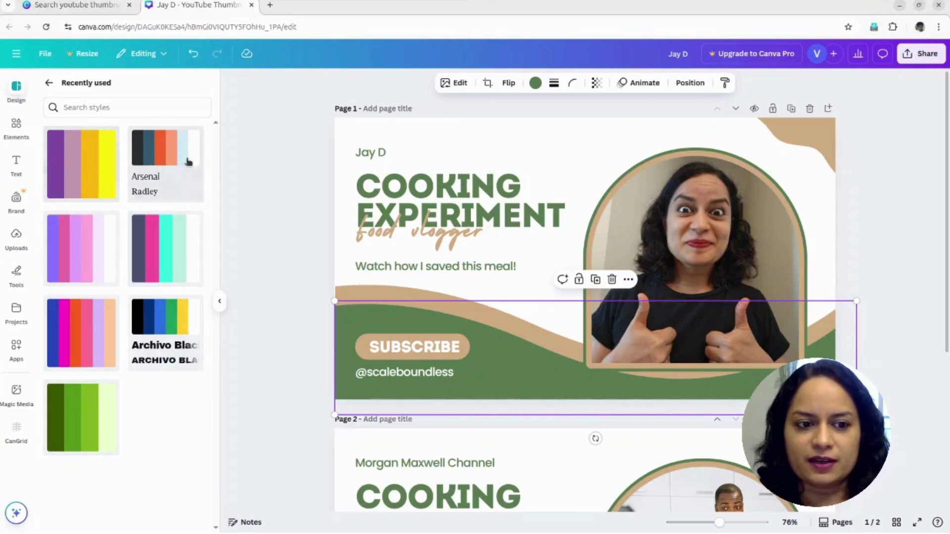
{"action": "left_click", "coordinate": [50, 84]}
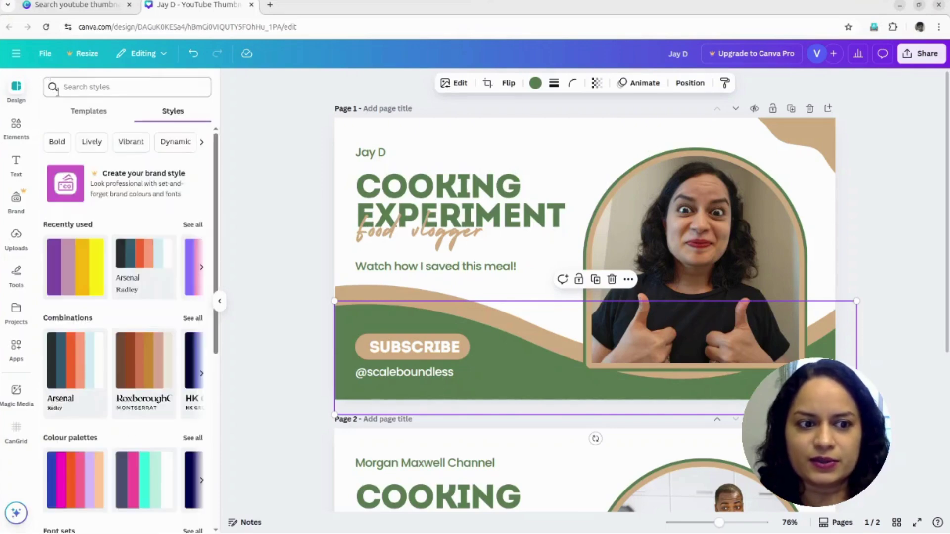
{"action": "scroll", "coordinate": [148, 358], "scroll_direction": "down", "scroll_amount": 3}
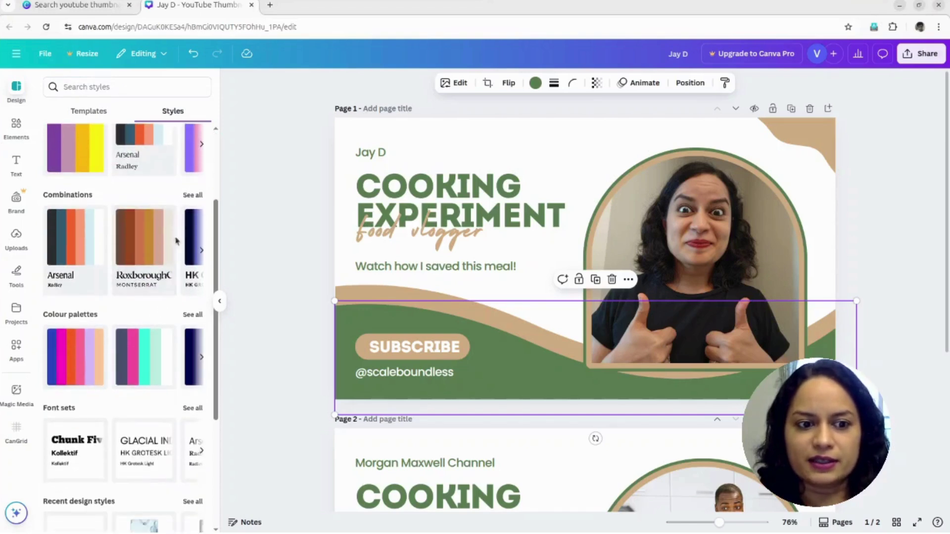
{"action": "left_click", "coordinate": [192, 196]}
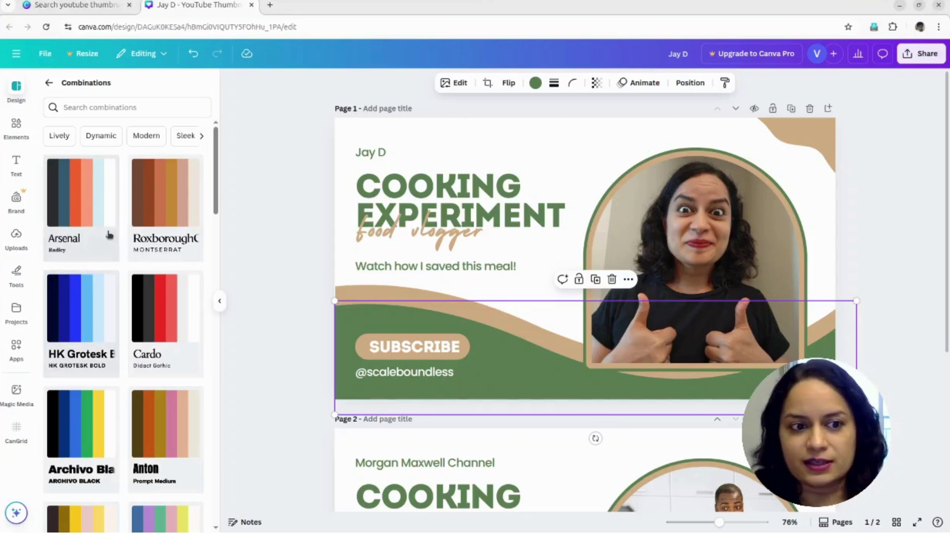
{"action": "scroll", "coordinate": [103, 281], "scroll_direction": "down", "scroll_amount": 8}
{"action": "scroll", "coordinate": [126, 280], "scroll_direction": "down", "scroll_amount": 4}
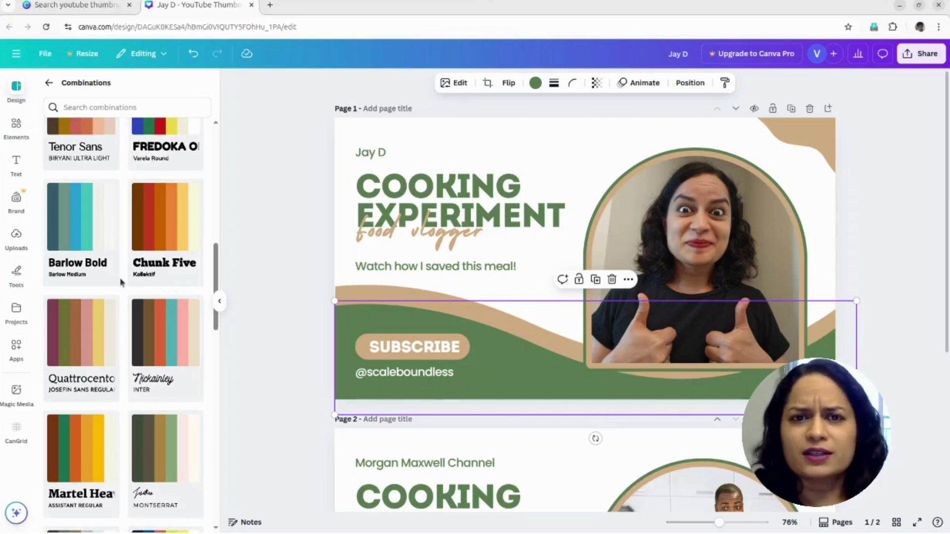
{"action": "scroll", "coordinate": [120, 278], "scroll_direction": "down", "scroll_amount": 5}
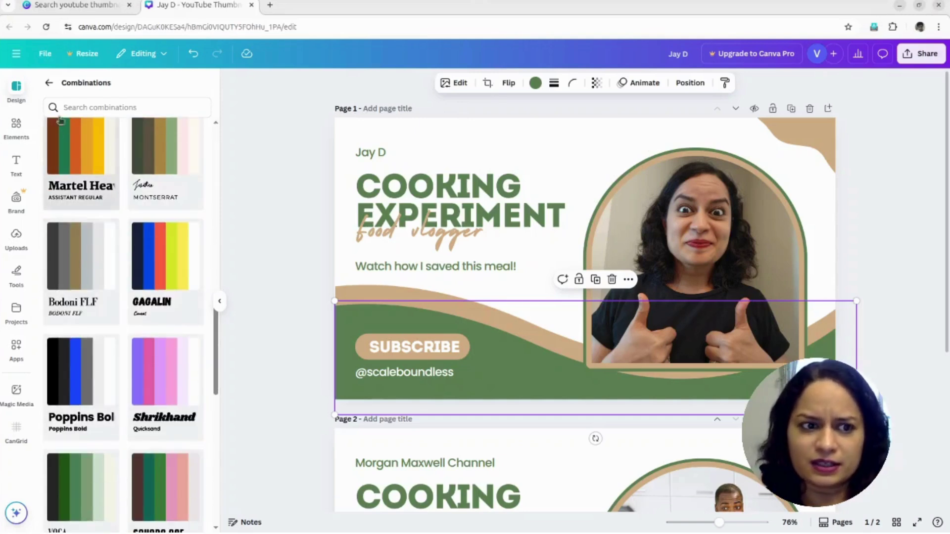
{"action": "left_click", "coordinate": [49, 82]}
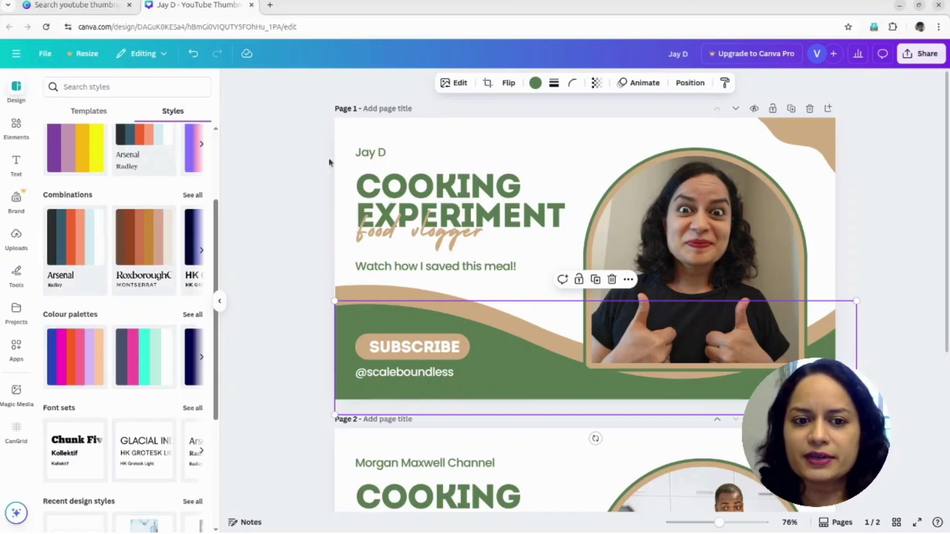
{"action": "left_click", "coordinate": [195, 317]}
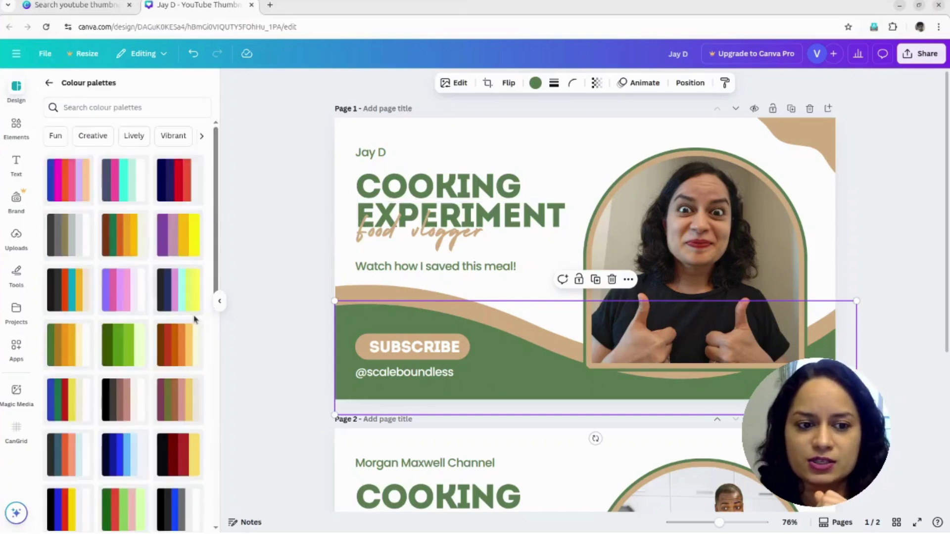
Try the purple, mauve, orange and yellow colour palette on the first page and shuffle its colours through several arrangements.
{"action": "left_click", "coordinate": [178, 248]}
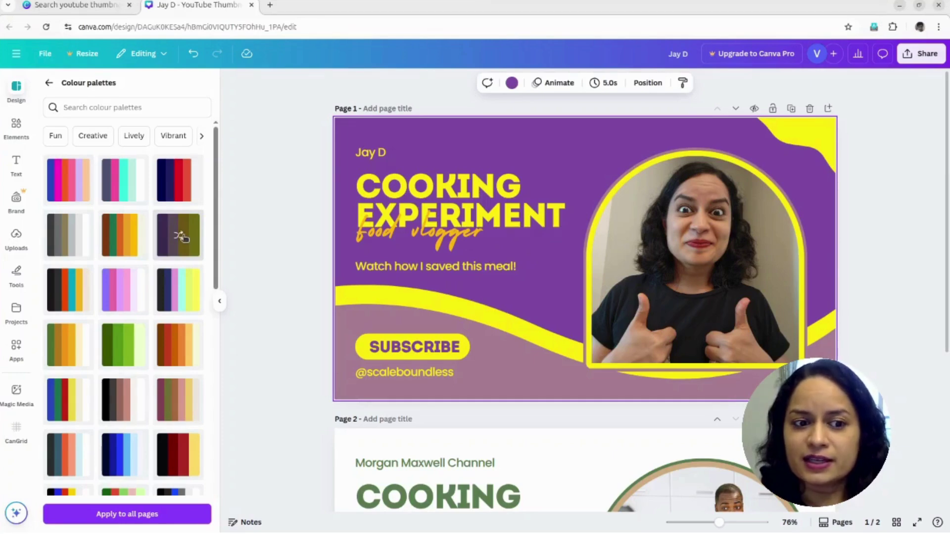
{"action": "left_click", "coordinate": [181, 237]}
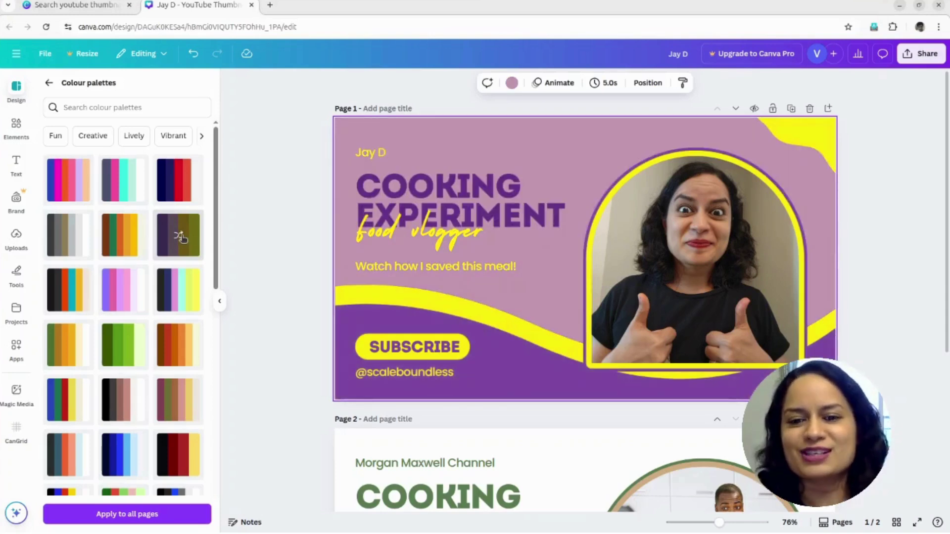
{"action": "left_click", "coordinate": [181, 236]}
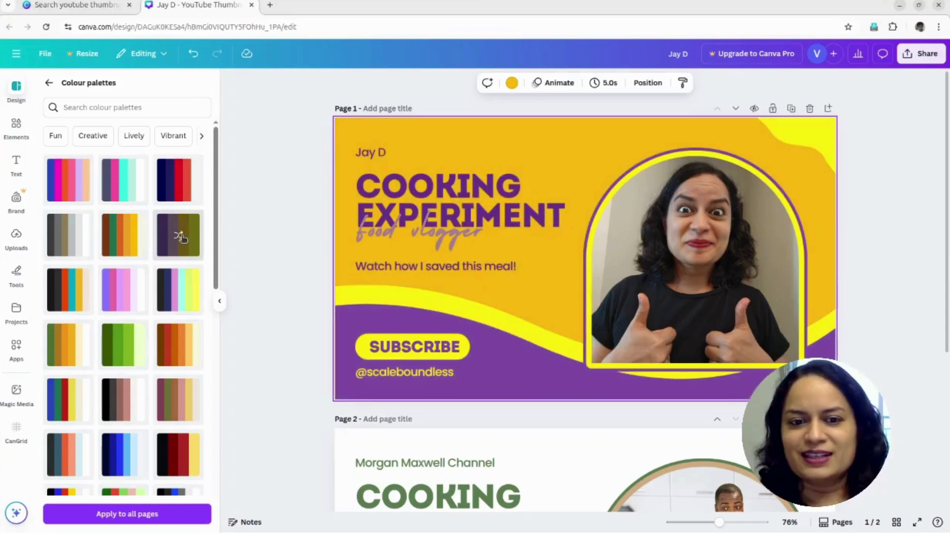
{"action": "left_click", "coordinate": [181, 237]}
{"action": "left_click", "coordinate": [181, 238]}
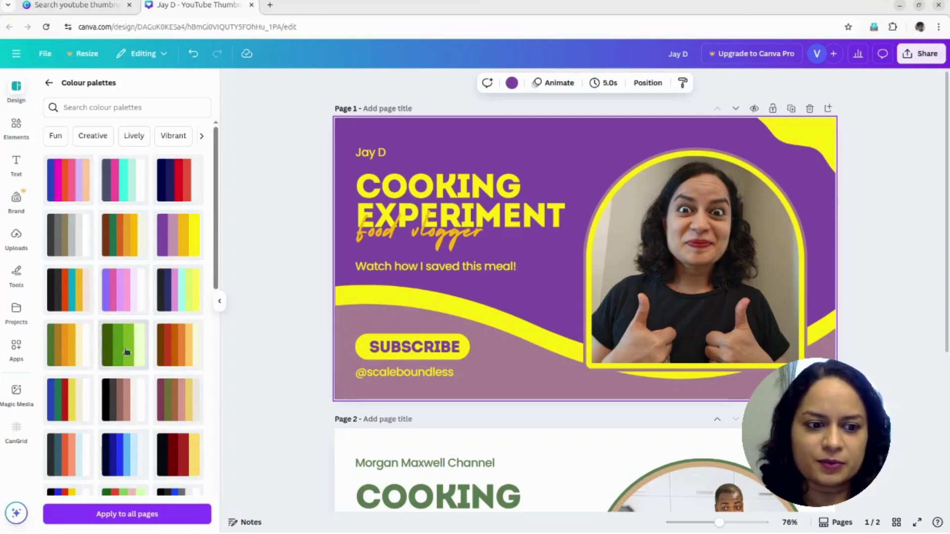
Apply the black, brown and off-white palette to the first page, shuffling it to an off-white background, black heading and brown lower wave.
{"action": "scroll", "coordinate": [111, 376], "scroll_direction": "down", "scroll_amount": 2}
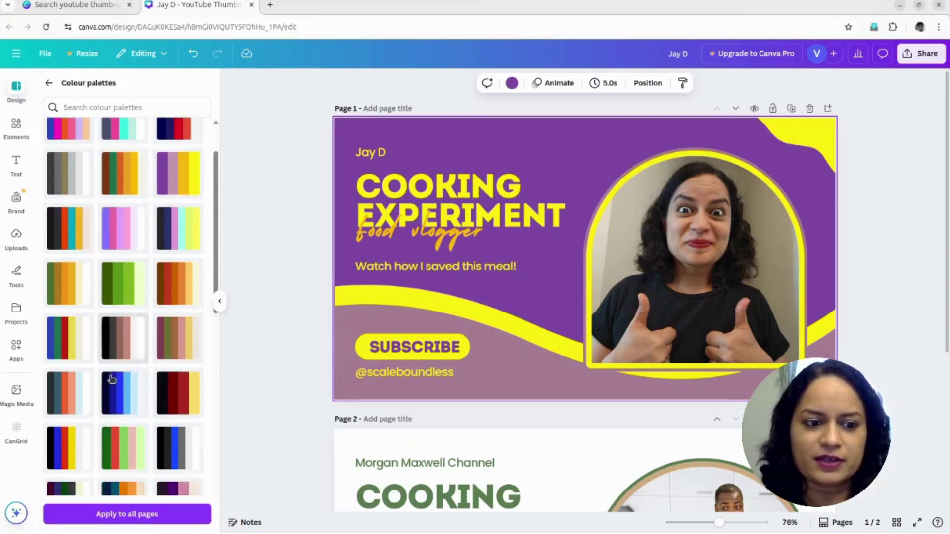
{"action": "left_click", "coordinate": [119, 342]}
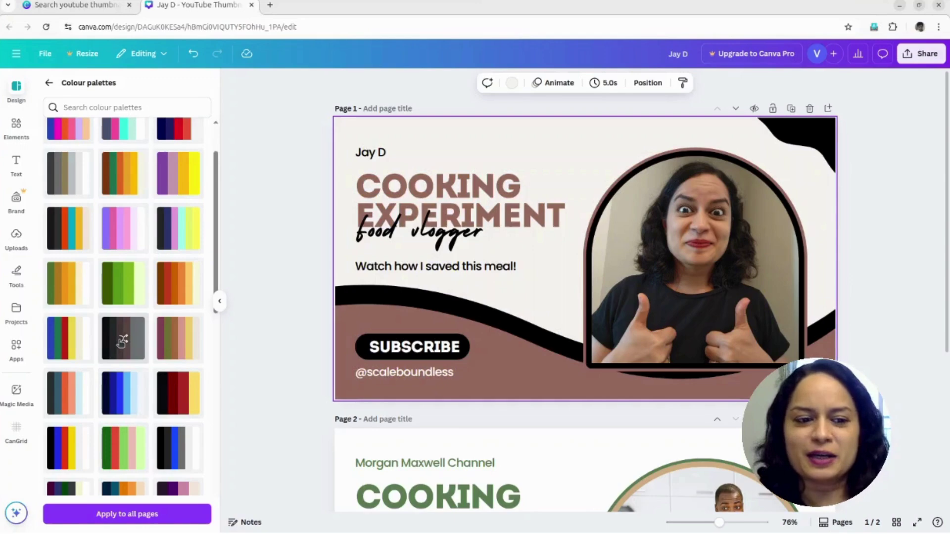
{"action": "left_click", "coordinate": [121, 342]}
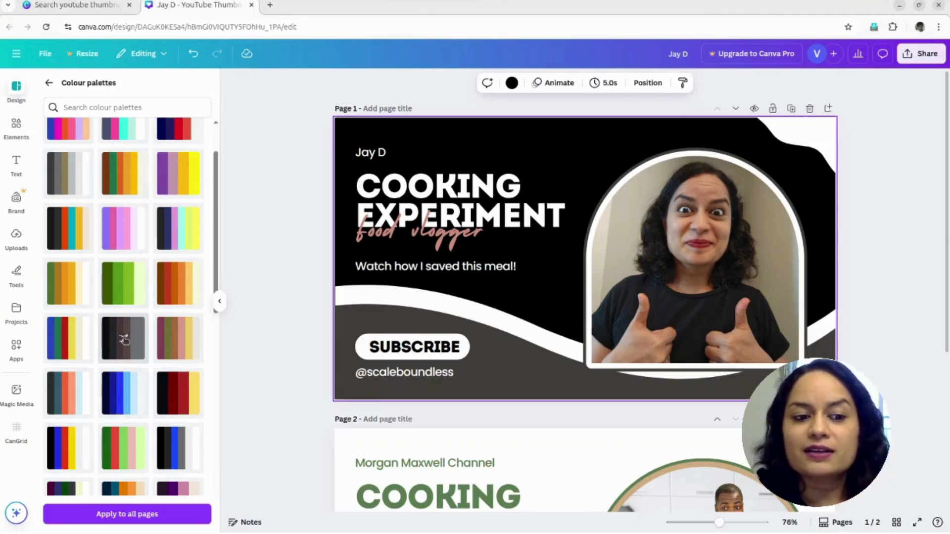
{"action": "left_click", "coordinate": [123, 340]}
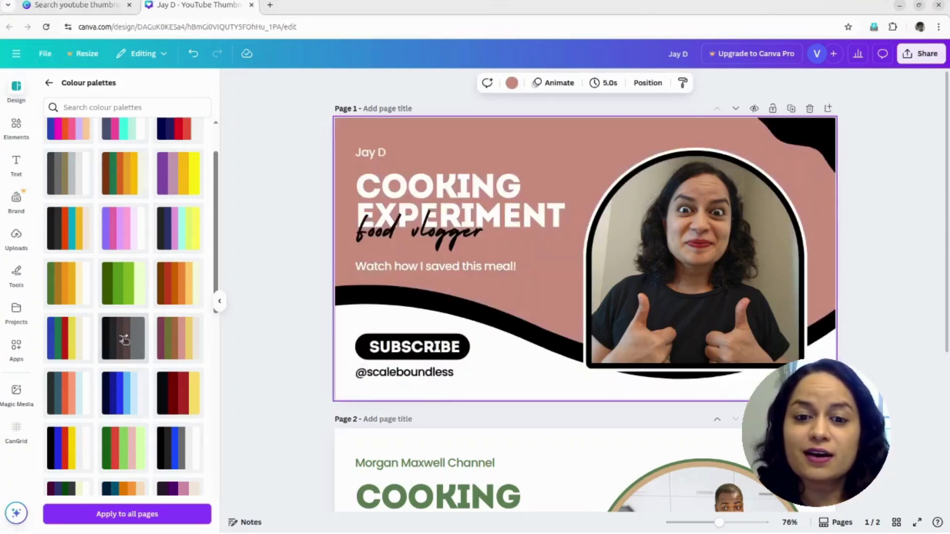
{"action": "left_click", "coordinate": [124, 340]}
{"action": "left_click", "coordinate": [124, 339]}
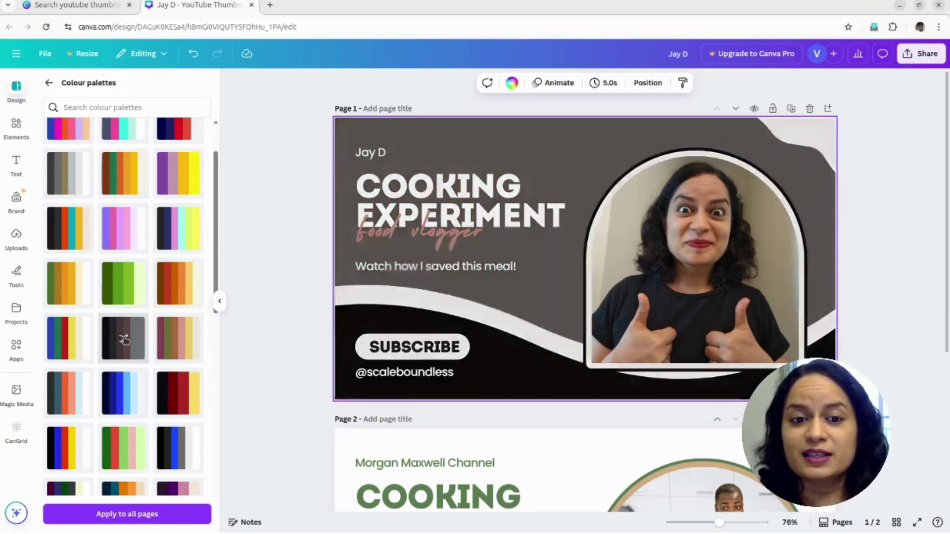
{"action": "left_click", "coordinate": [124, 339]}
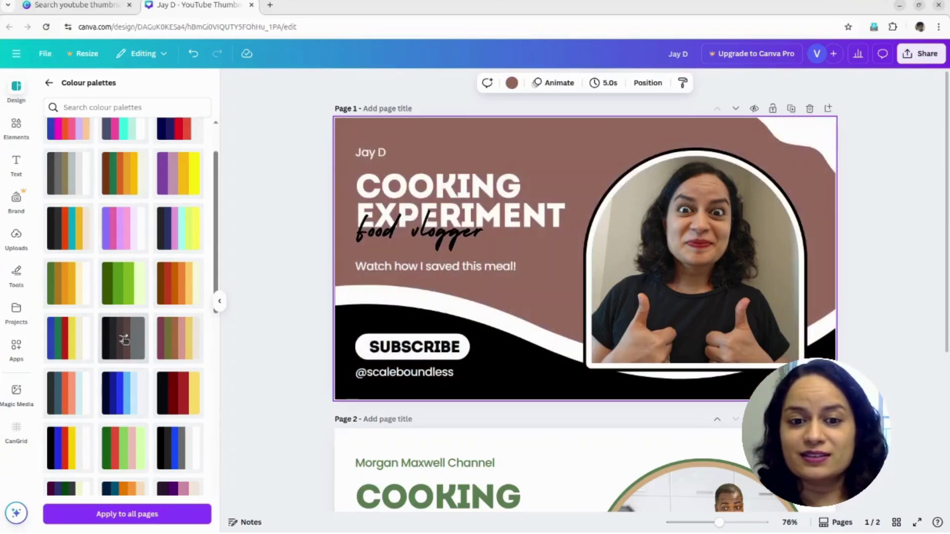
{"action": "left_click", "coordinate": [123, 340]}
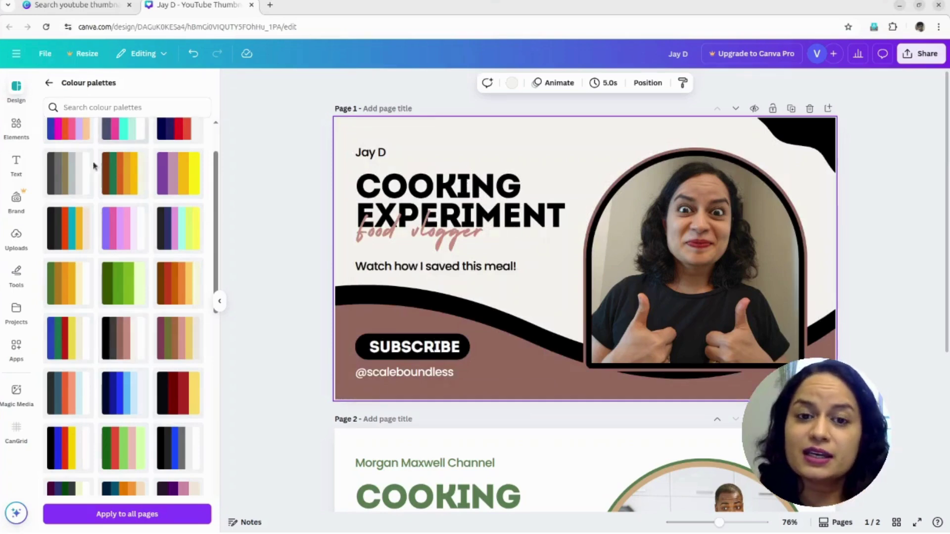
Browse the available fonts and font categories for the COOKING EXPERIMENT heading on the first page.
{"action": "left_click", "coordinate": [451, 186]}
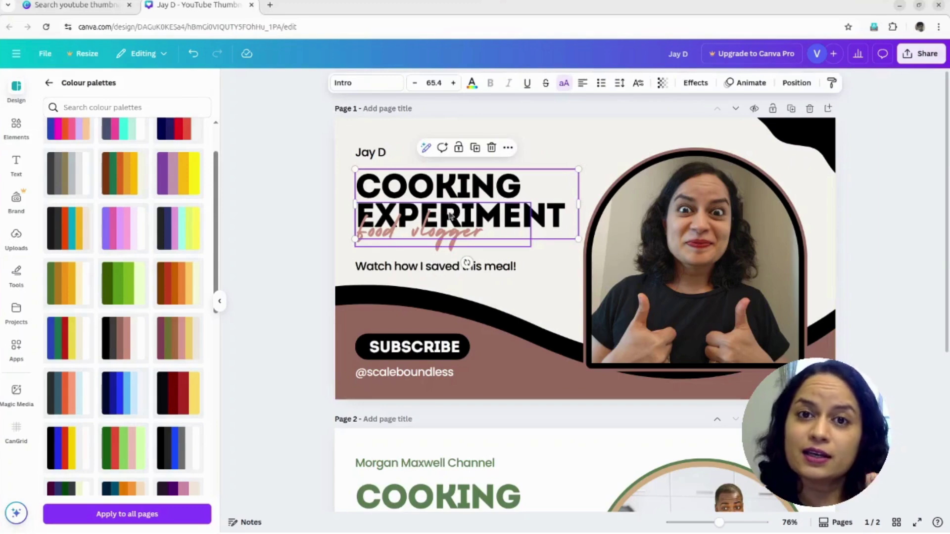
{"action": "left_click", "coordinate": [372, 84]}
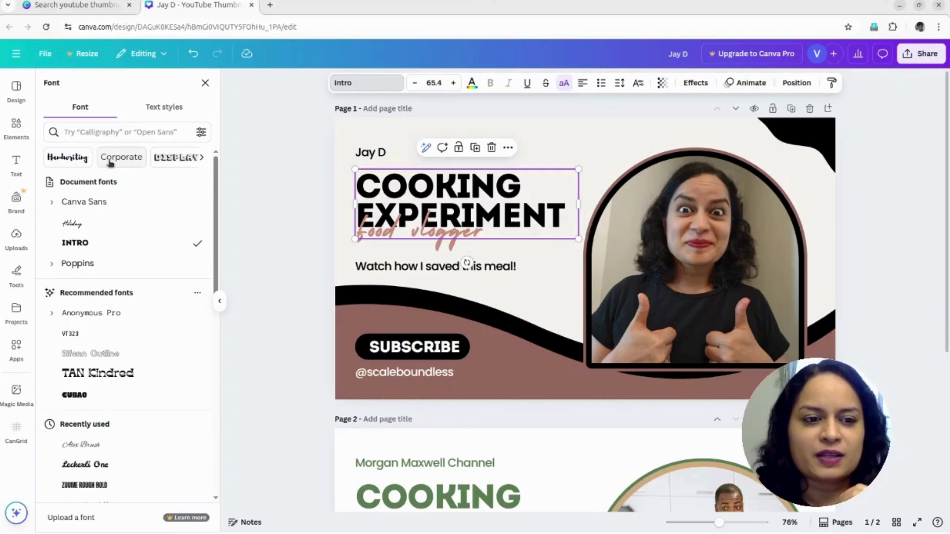
{"action": "scroll", "coordinate": [119, 168], "scroll_direction": "down", "scroll_amount": 5}
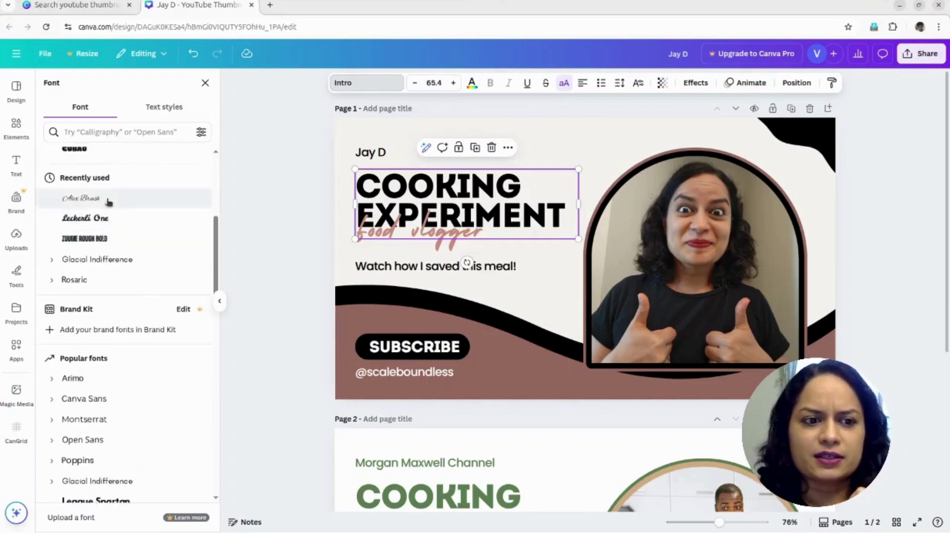
{"action": "scroll", "coordinate": [119, 178], "scroll_direction": "up", "scroll_amount": 5}
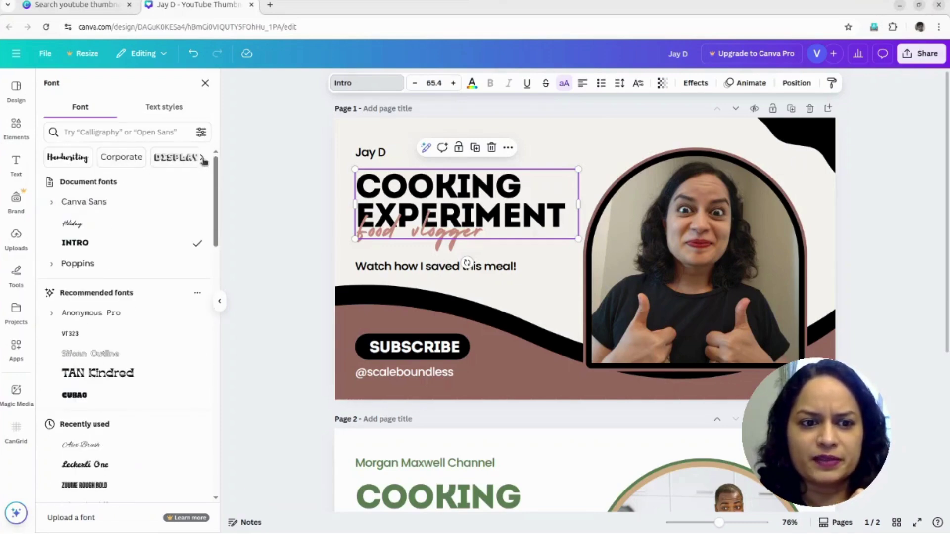
{"action": "left_click", "coordinate": [202, 157]}
{"action": "left_click", "coordinate": [201, 158]}
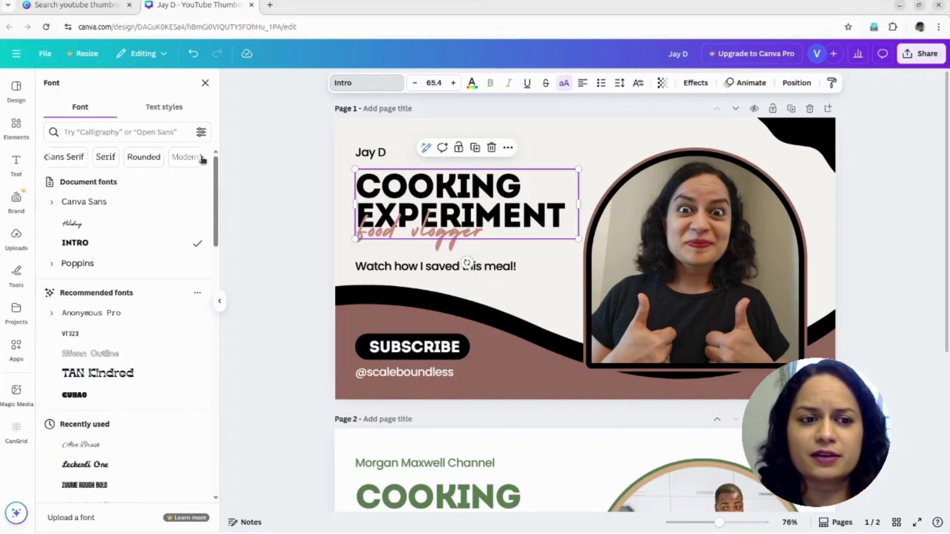
{"action": "left_click", "coordinate": [204, 85]}
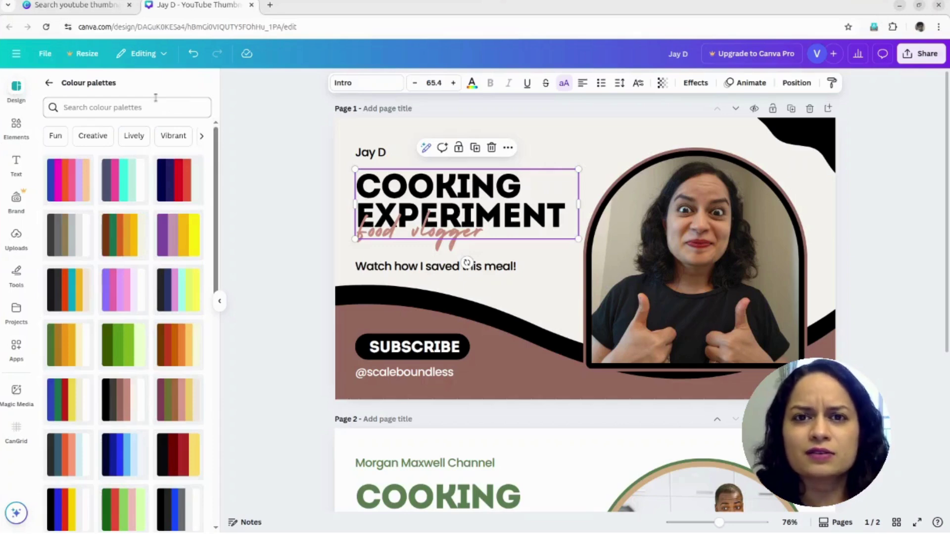
Try the Anton and Prompt Medium combination of colours and fonts on the first page.
{"action": "left_click", "coordinate": [51, 85]}
{"action": "left_click", "coordinate": [17, 90]}
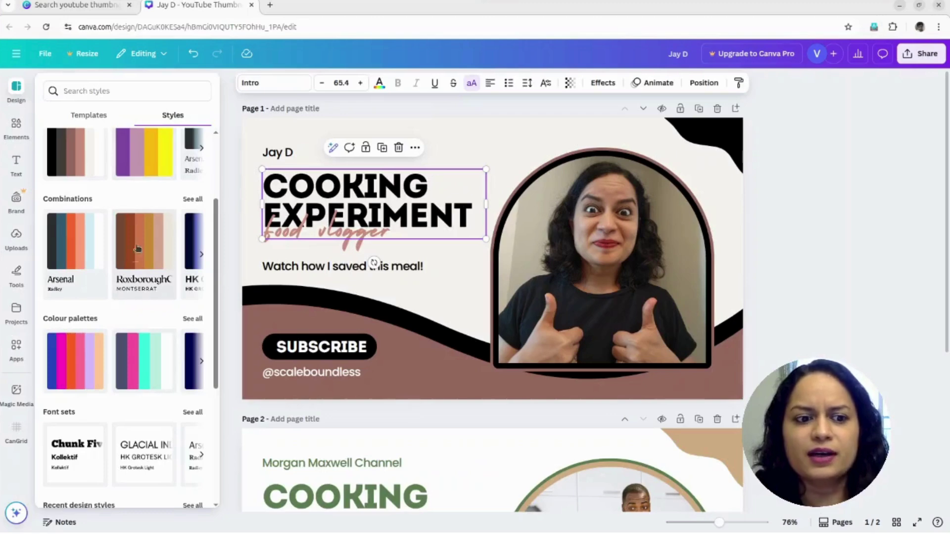
{"action": "left_click", "coordinate": [200, 199]}
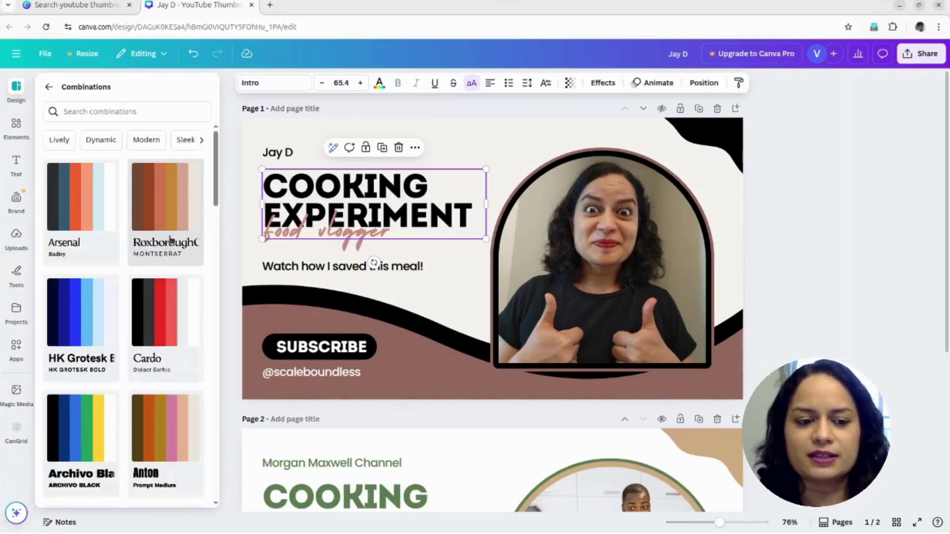
{"action": "scroll", "coordinate": [170, 242], "scroll_direction": "down", "scroll_amount": 3}
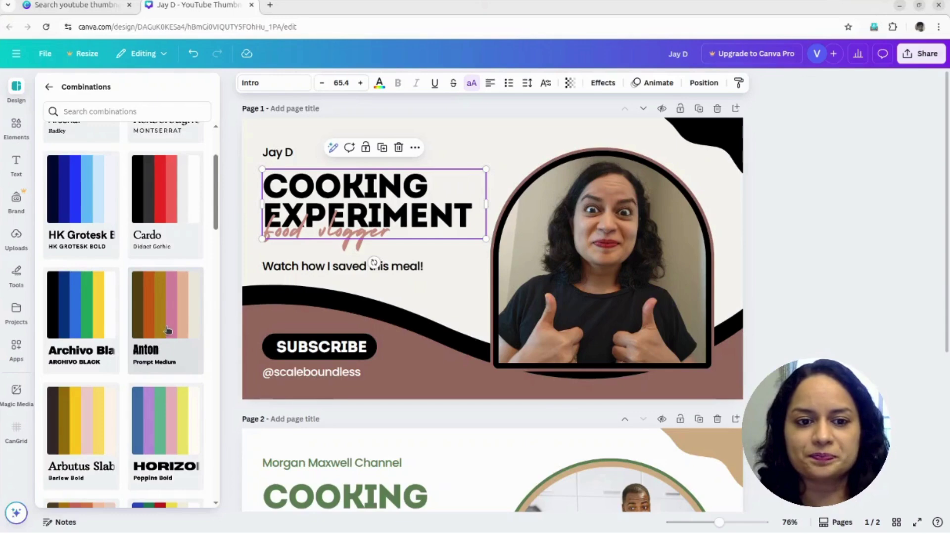
{"action": "left_click", "coordinate": [167, 330]}
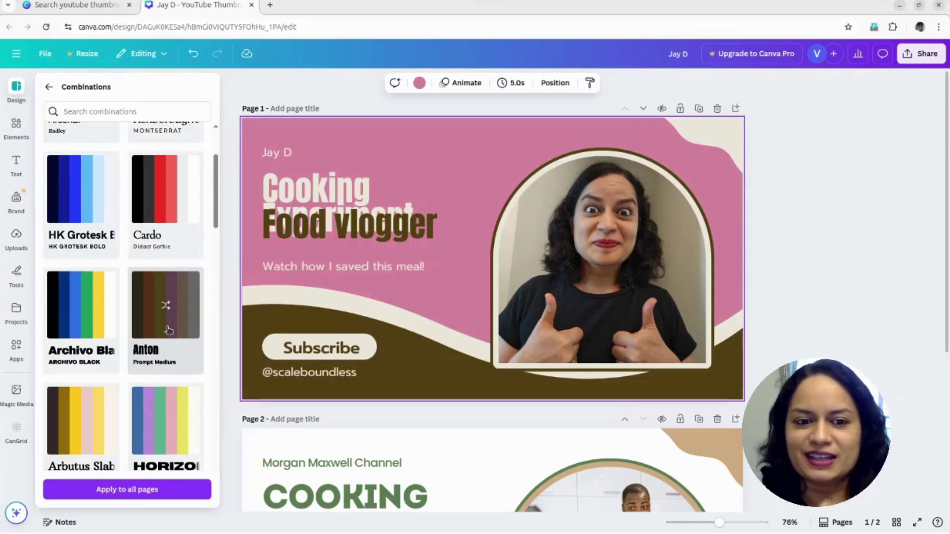
{"action": "left_click", "coordinate": [335, 235]}
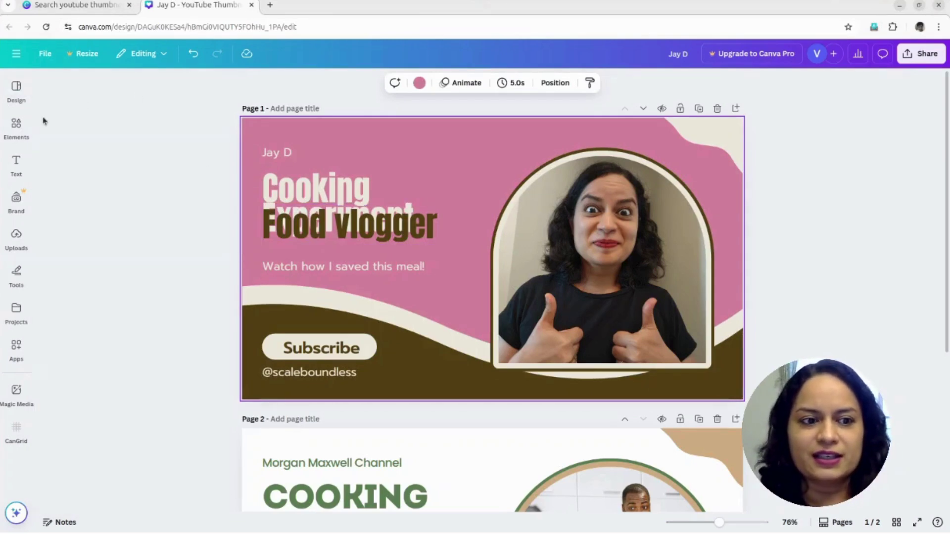
Try the Cardo and Didact Gothic combination with black, red and white colours on the first page.
{"action": "left_click", "coordinate": [17, 133]}
{"action": "left_click", "coordinate": [11, 83]}
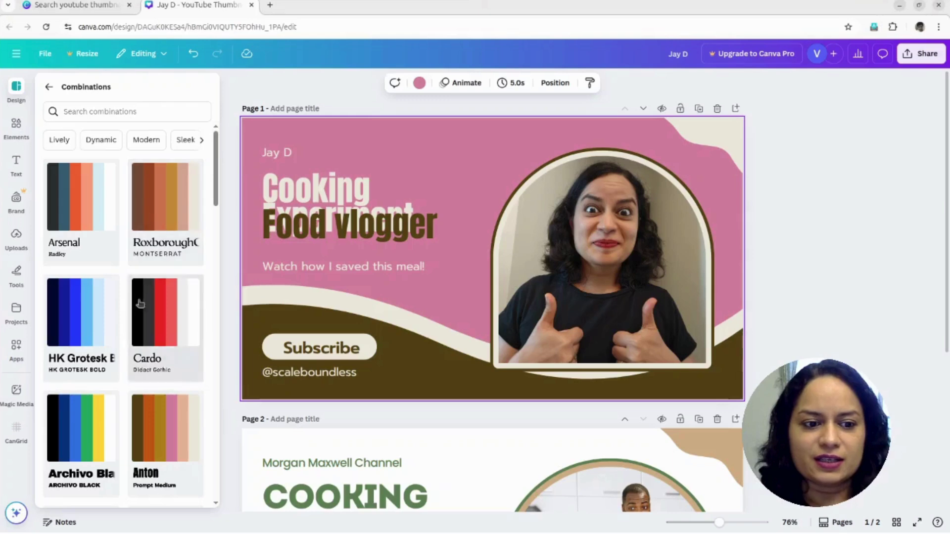
{"action": "scroll", "coordinate": [141, 303], "scroll_direction": "down", "scroll_amount": 1}
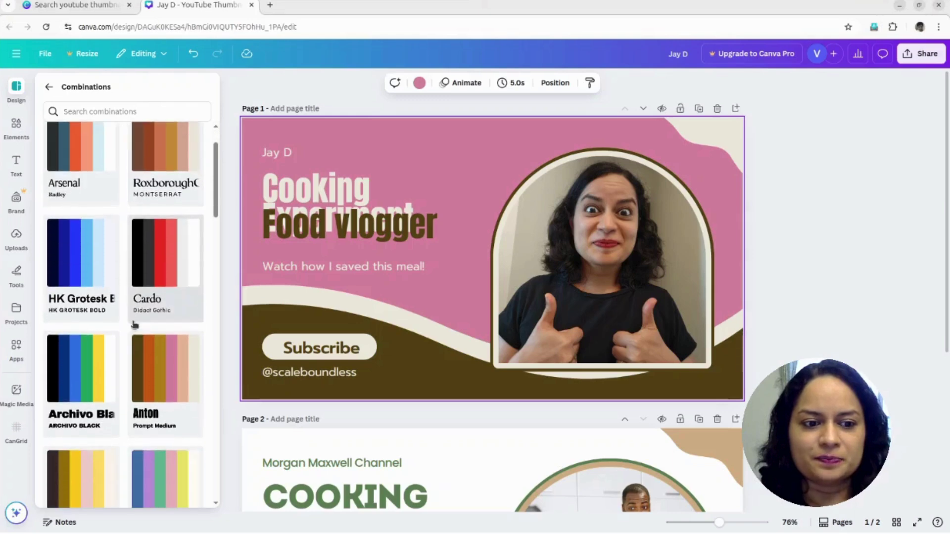
{"action": "left_click", "coordinate": [150, 275]}
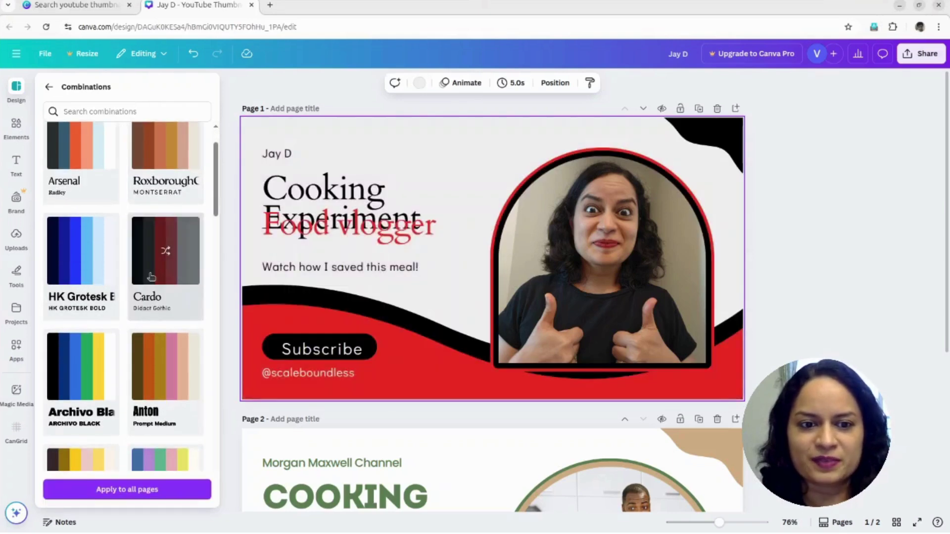
Shrink the Food vlogger text to a font size of about 35.4, placing it just below the Cooking Experiment heading.
{"action": "left_click", "coordinate": [304, 228]}
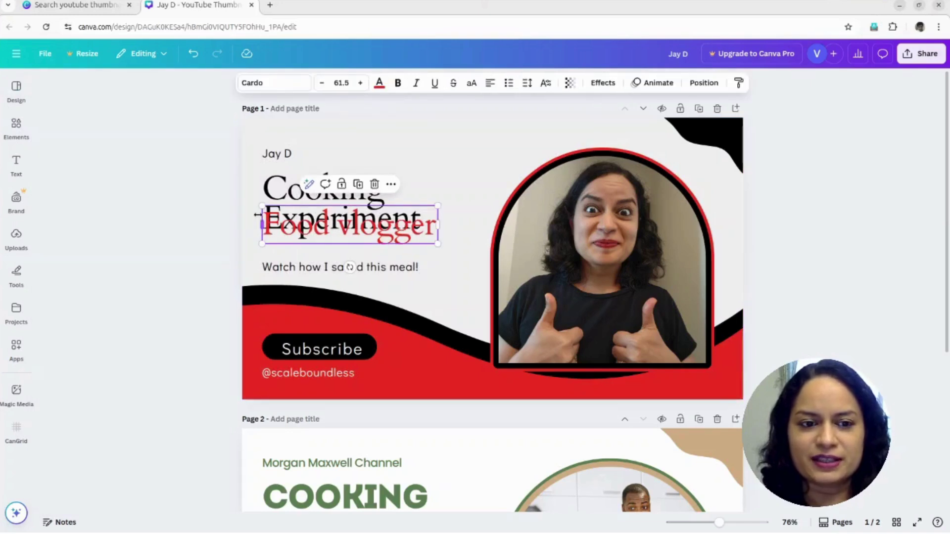
{"action": "left_click_drag", "start_coordinate": [262, 206], "coordinate": [312, 245]}
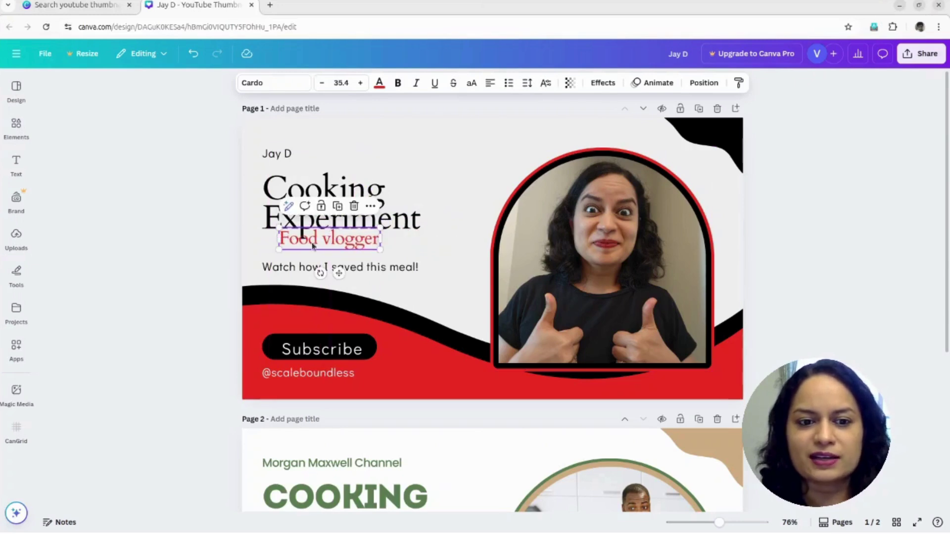
{"action": "left_click", "coordinate": [445, 149]}
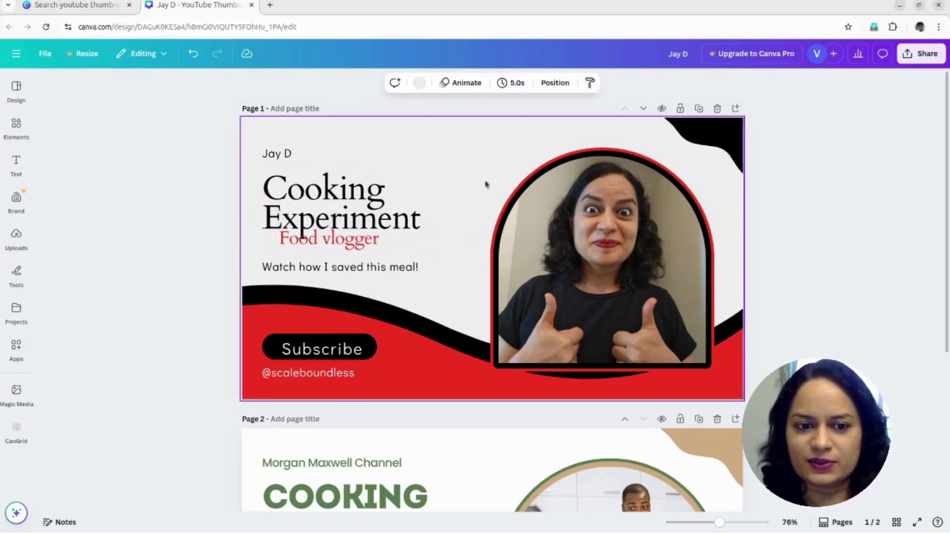
Apply the Chunk Five and Kollektif combination with brown, orange and cream colours to the first page.
{"action": "left_click", "coordinate": [16, 88]}
{"action": "left_click", "coordinate": [16, 126]}
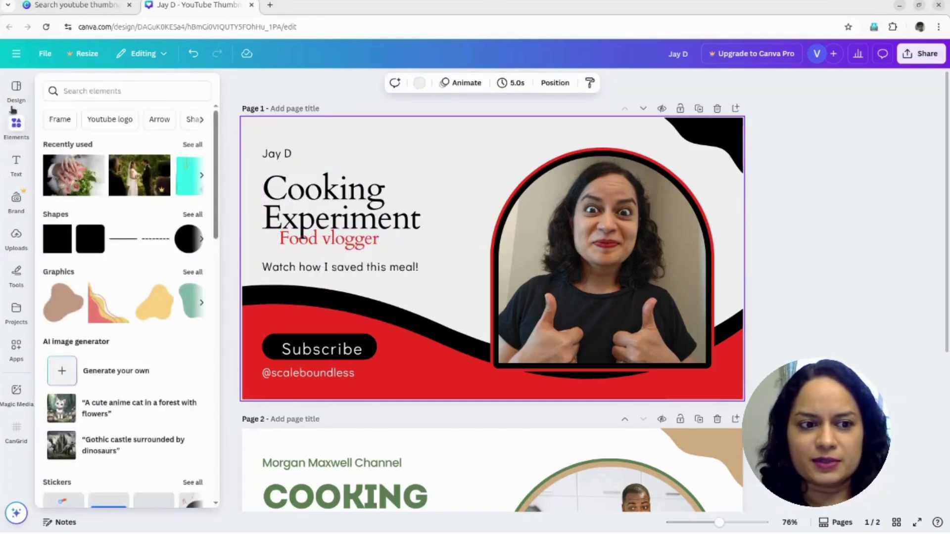
{"action": "left_click", "coordinate": [17, 89]}
{"action": "scroll", "coordinate": [79, 301], "scroll_direction": "down", "scroll_amount": 3}
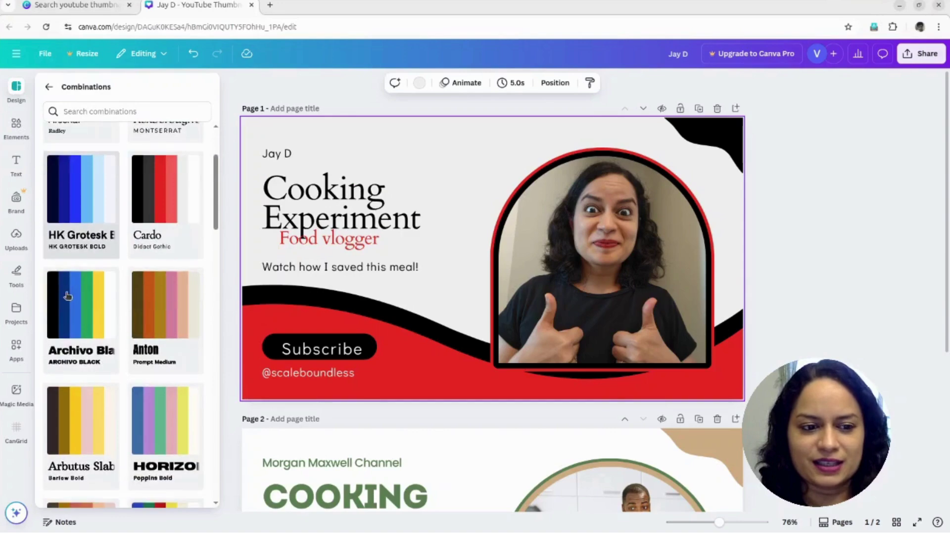
{"action": "scroll", "coordinate": [79, 300], "scroll_direction": "down", "scroll_amount": 5}
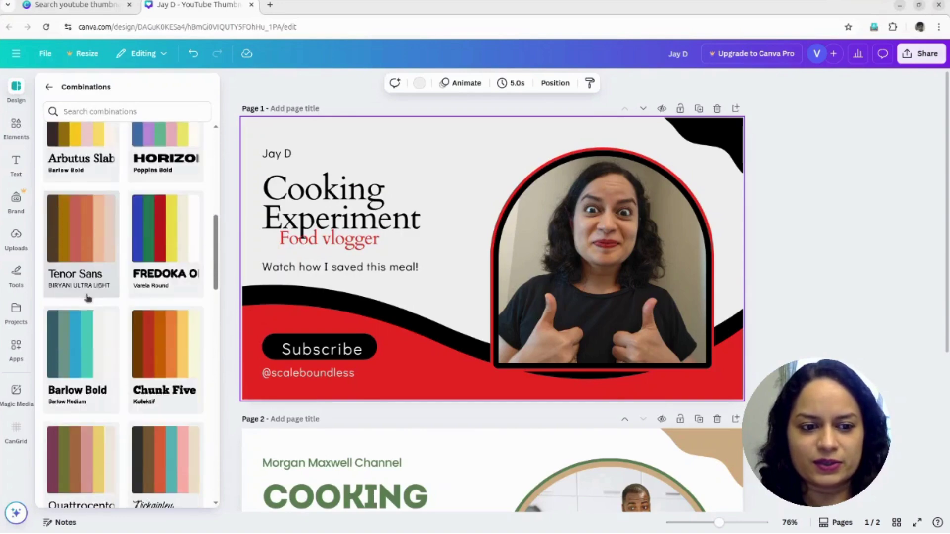
{"action": "scroll", "coordinate": [144, 251], "scroll_direction": "down", "scroll_amount": 2}
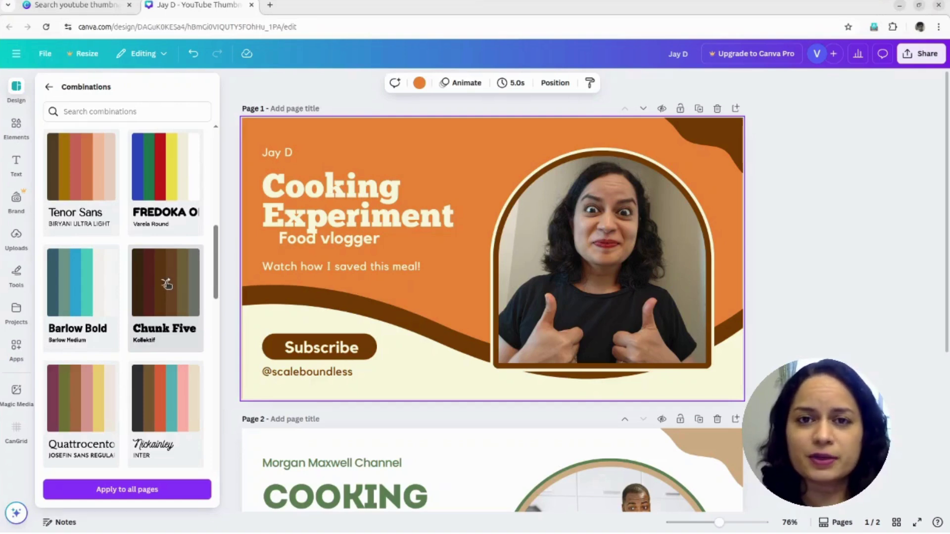
Shuffle the Chunk Five combination's colours to a dark orange background, cream heading and dark brown lower wave on the first page.
{"action": "left_click", "coordinate": [167, 284]}
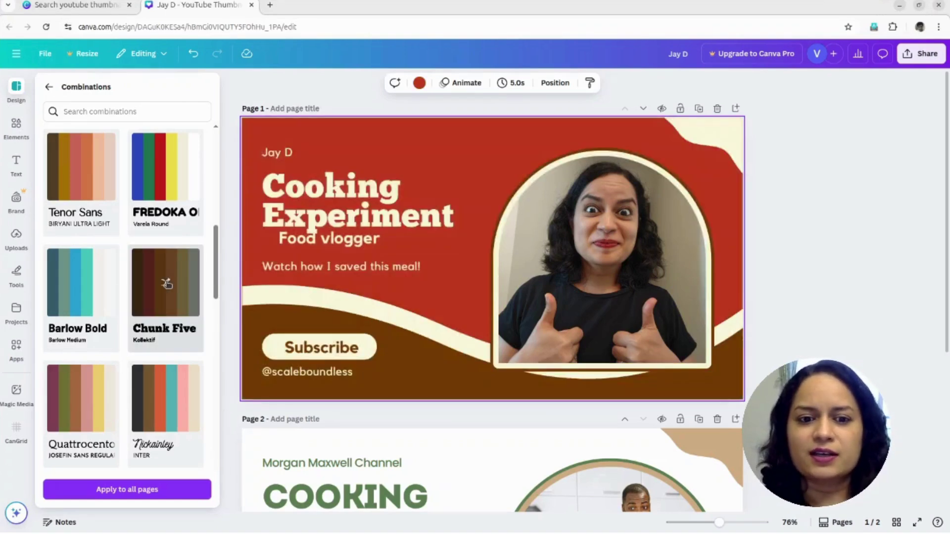
{"action": "left_click", "coordinate": [167, 284]}
{"action": "left_click", "coordinate": [167, 284]}
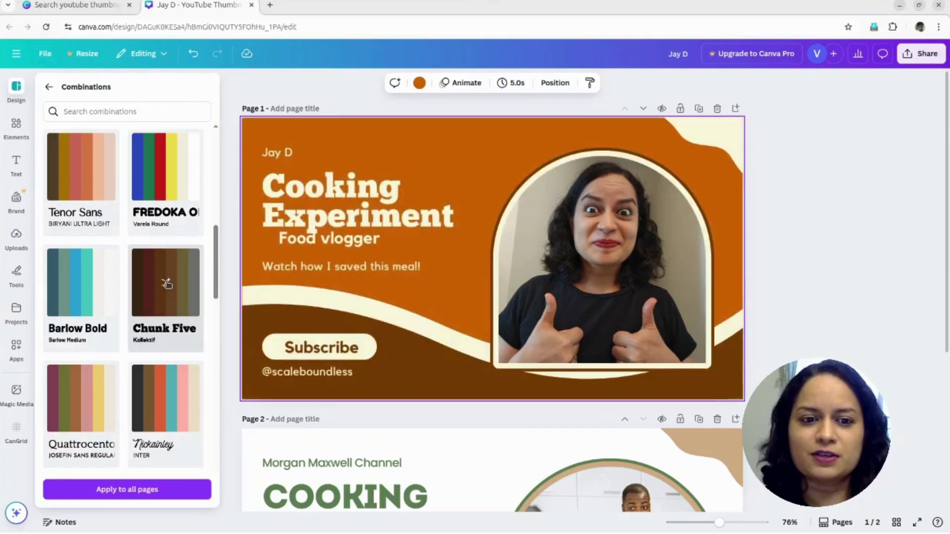
{"action": "left_click", "coordinate": [167, 284]}
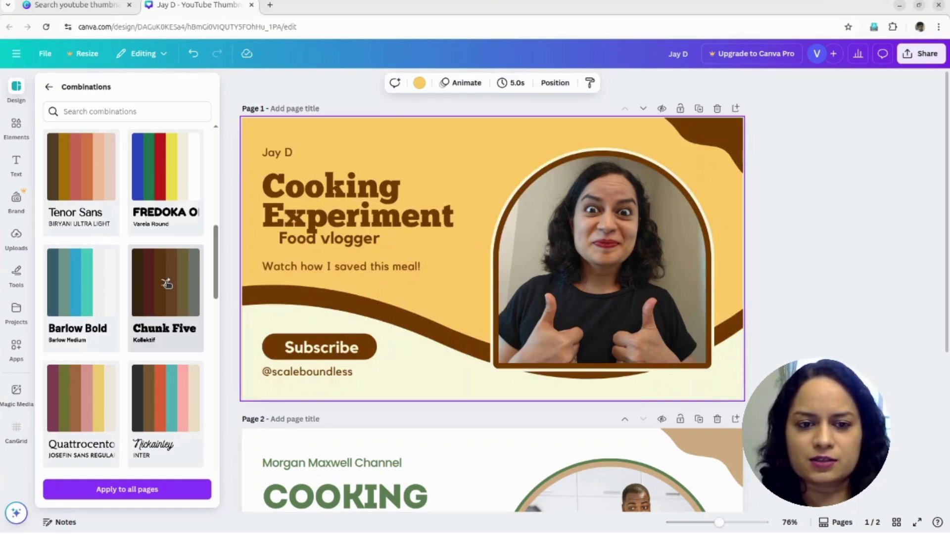
{"action": "left_click", "coordinate": [167, 283]}
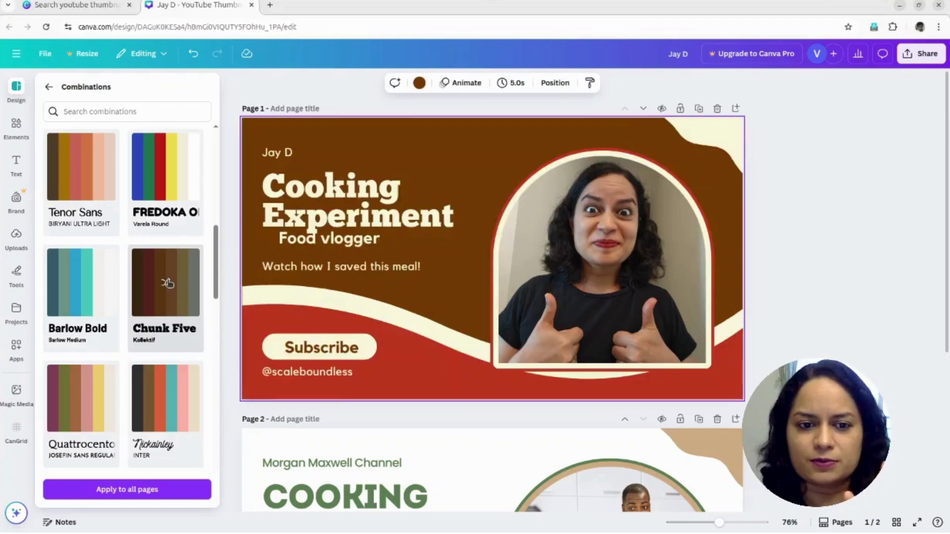
{"action": "left_click", "coordinate": [167, 283]}
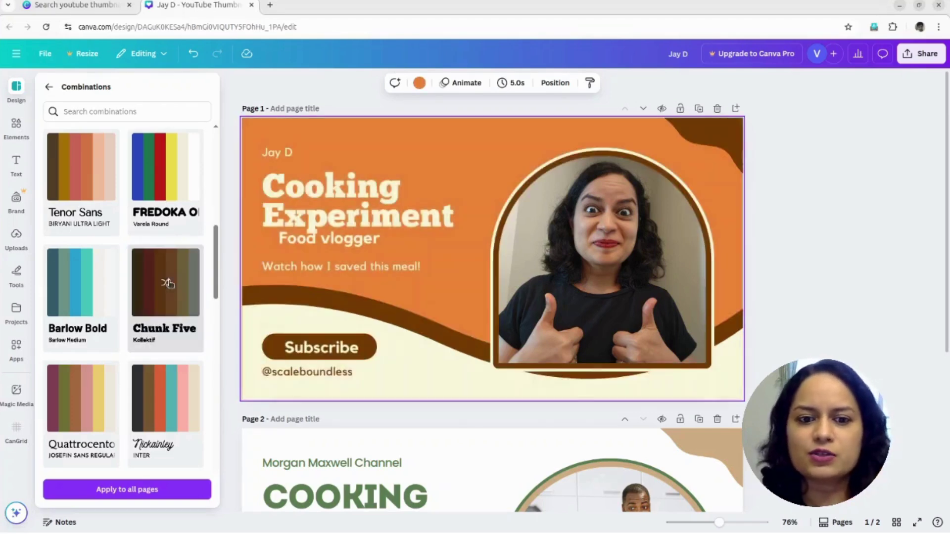
{"action": "left_click", "coordinate": [167, 282]}
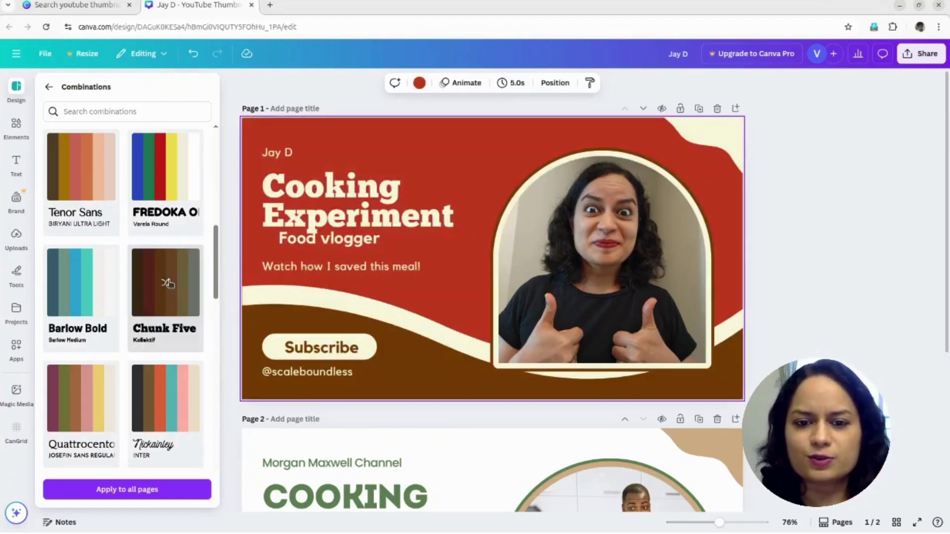
{"action": "left_click", "coordinate": [167, 283]}
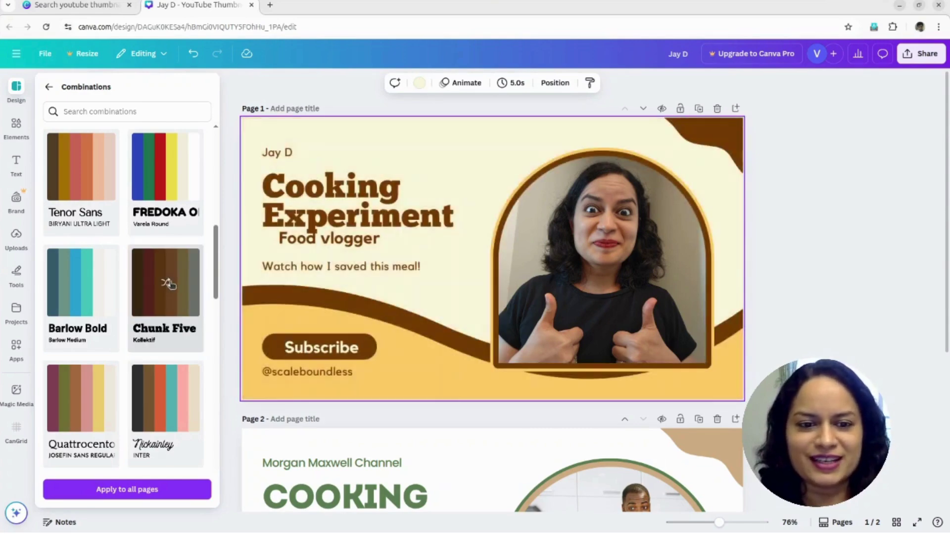
{"action": "left_click", "coordinate": [168, 283]}
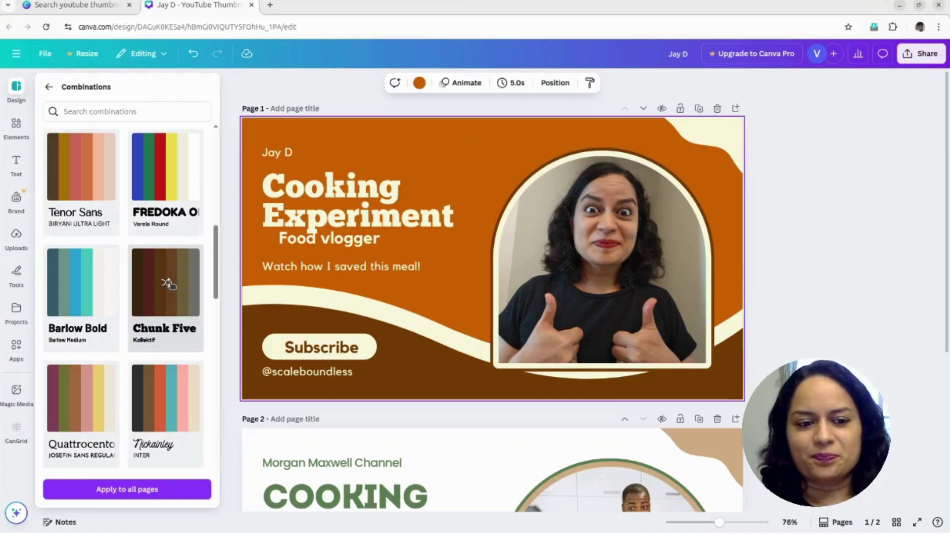
{"action": "left_click", "coordinate": [286, 95]}
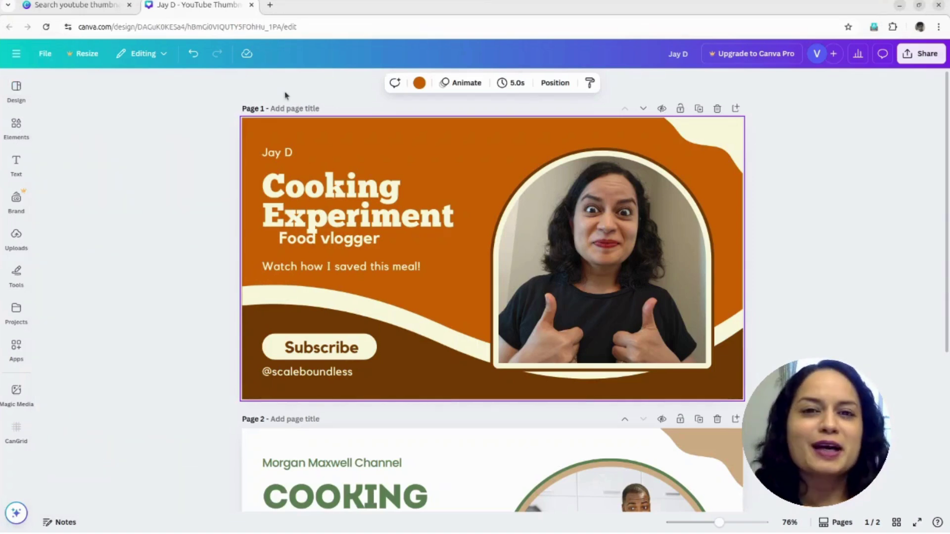